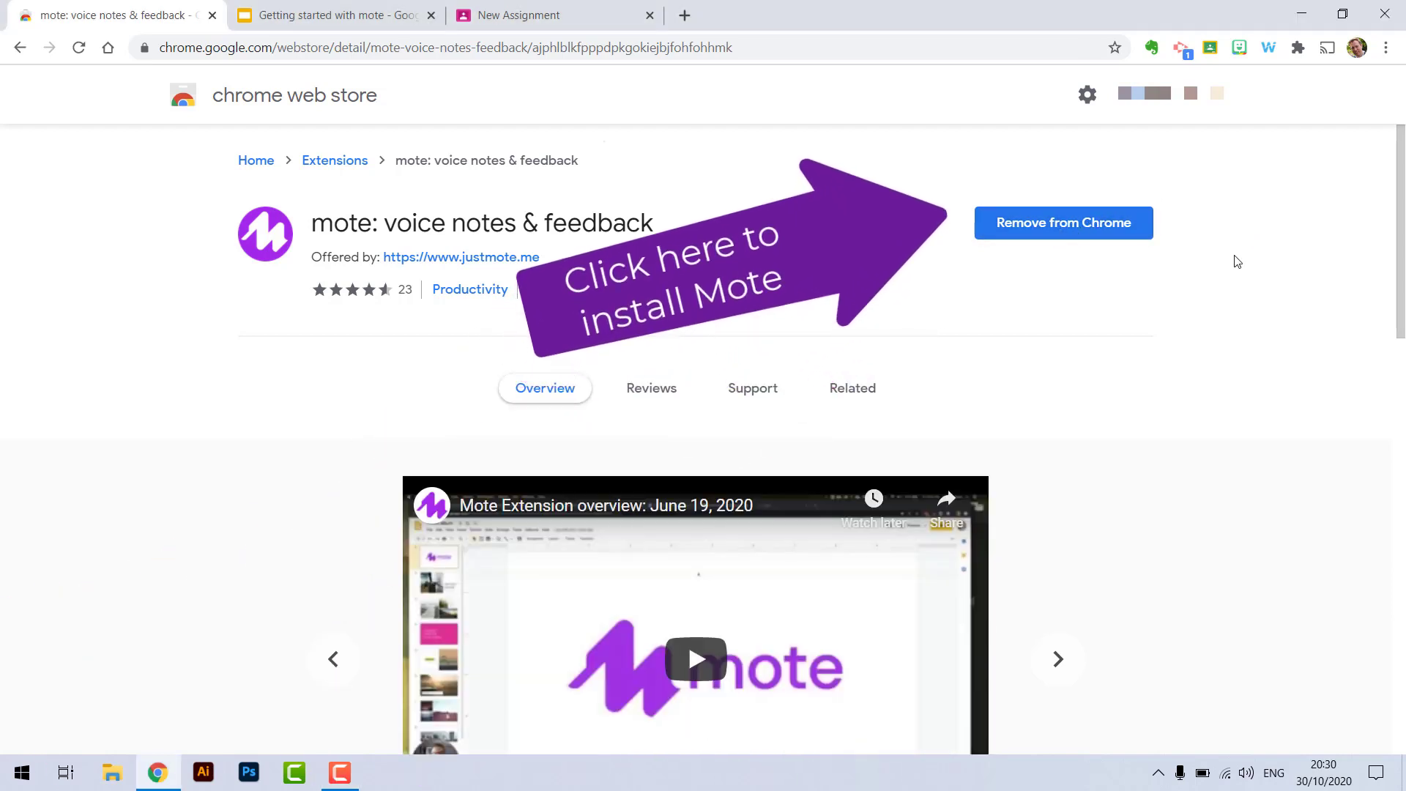
Pin the mote: voice notes & feedback extension to the browser toolbar.
click(1299, 47)
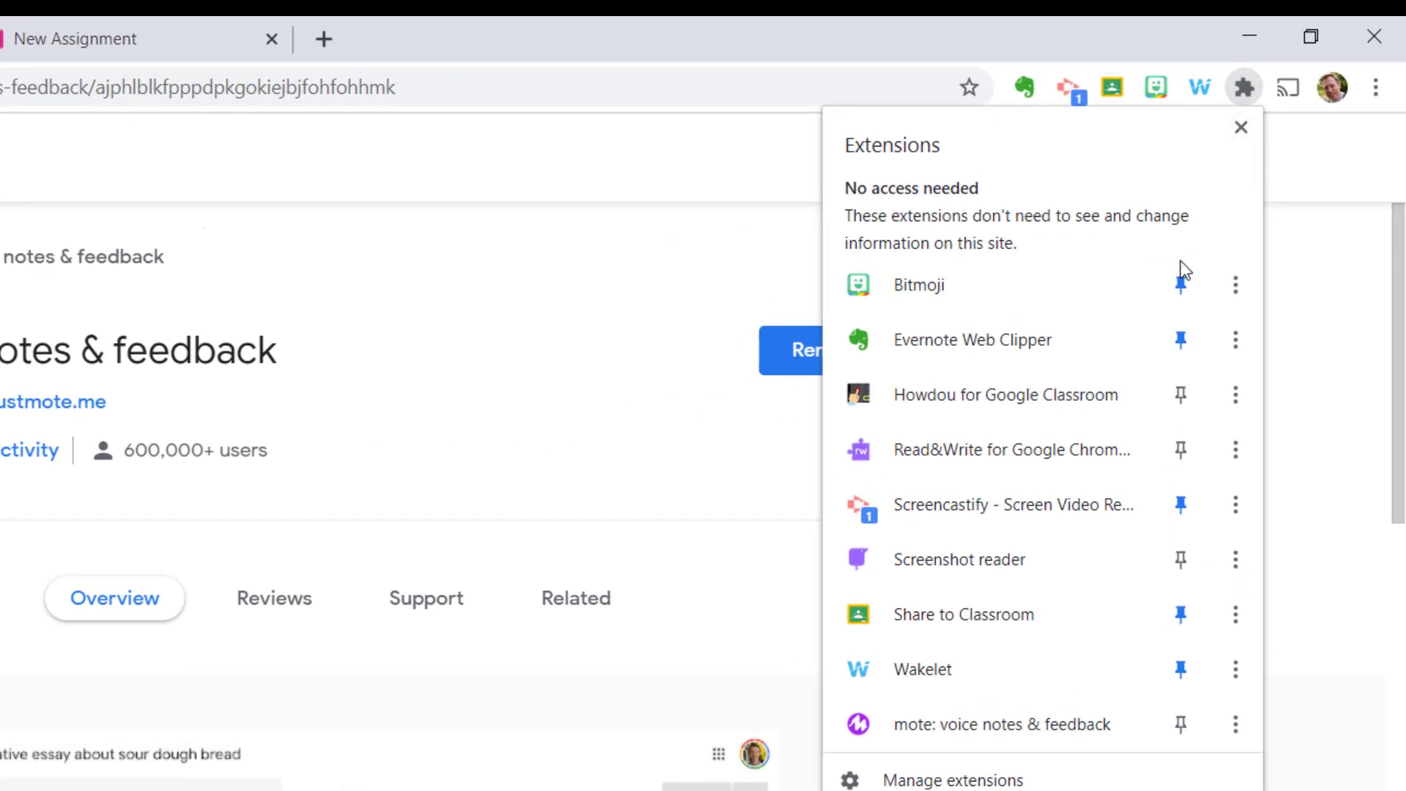
click(1181, 723)
click(1308, 482)
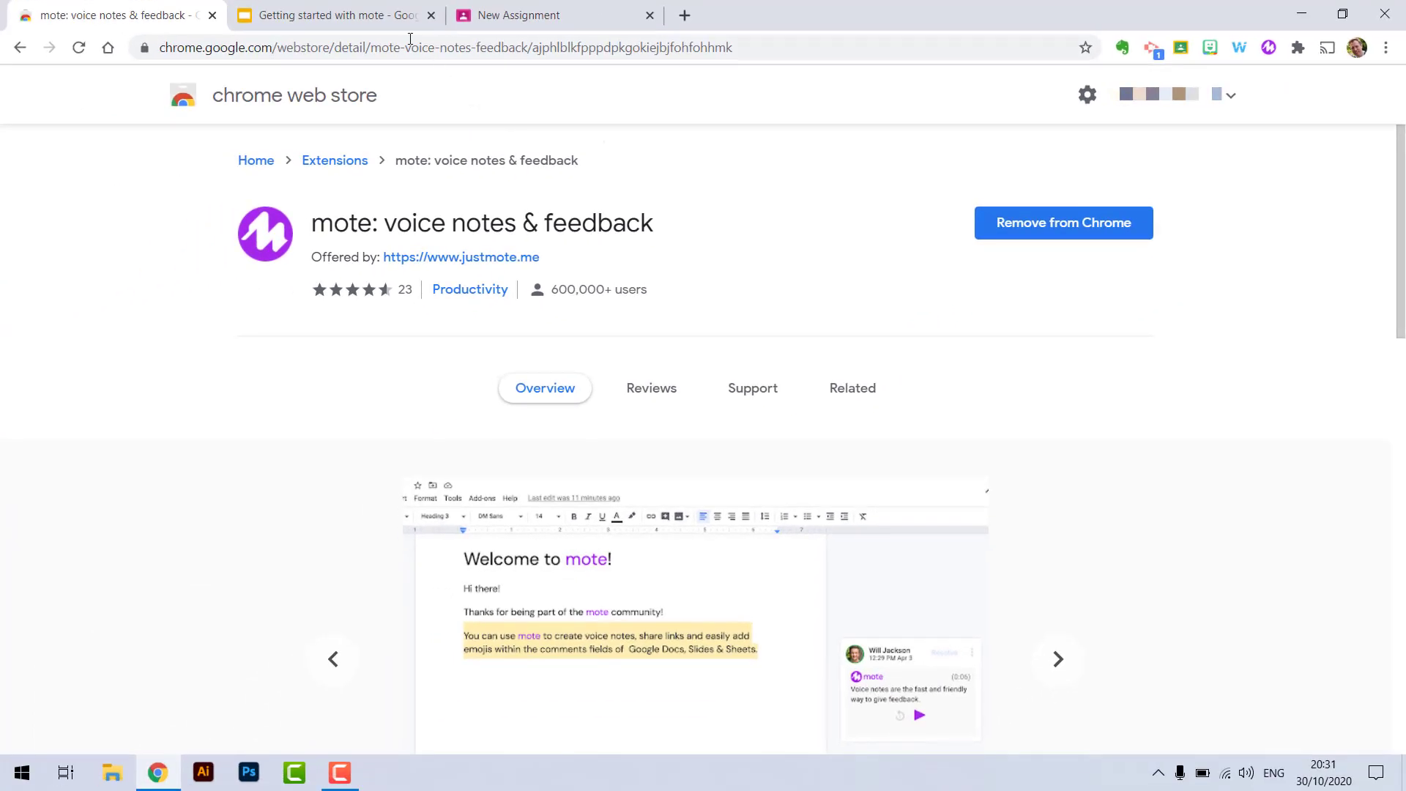
In the Getting started with mote presentation, start a mote comment on the first bullet point and allow microphone access.
click(318, 9)
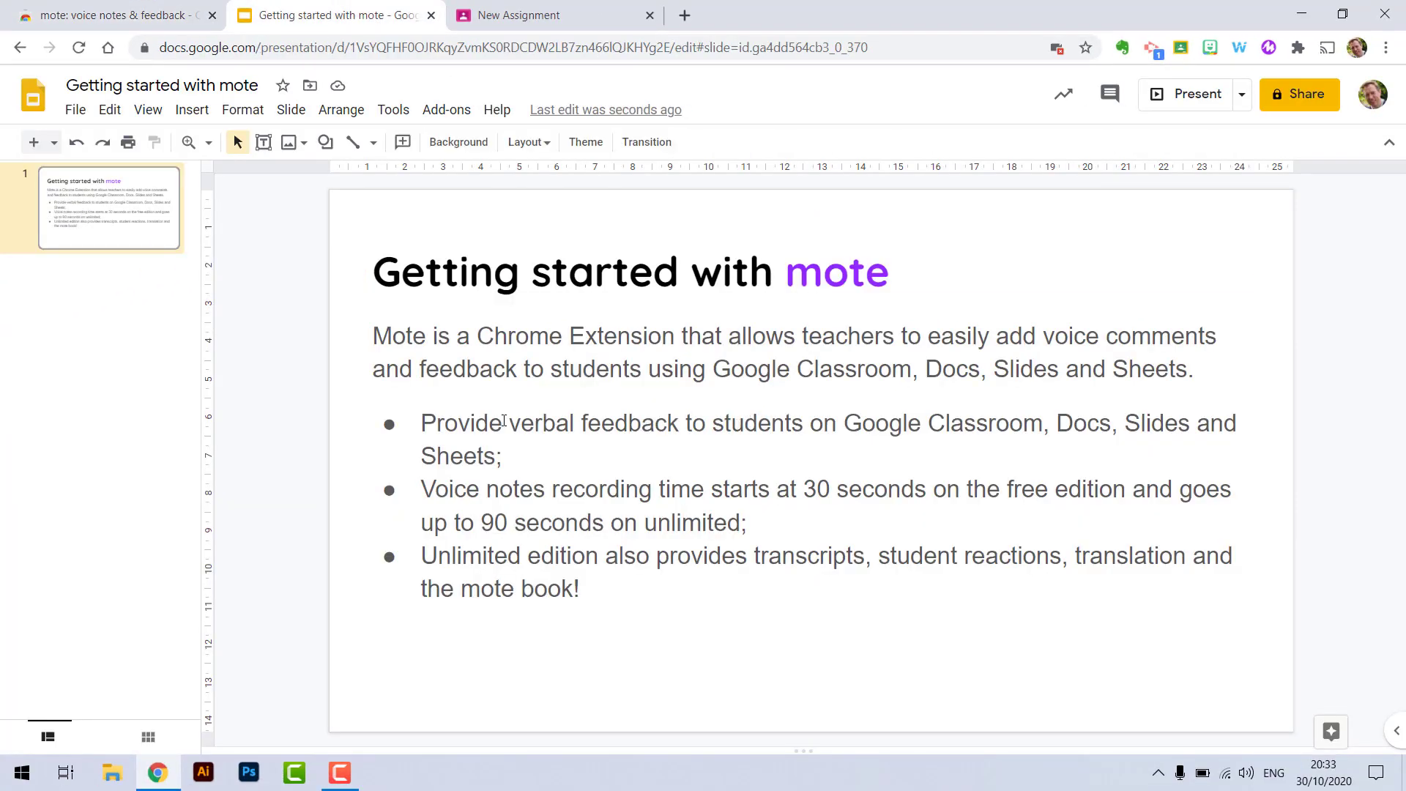
triple_click(441, 425)
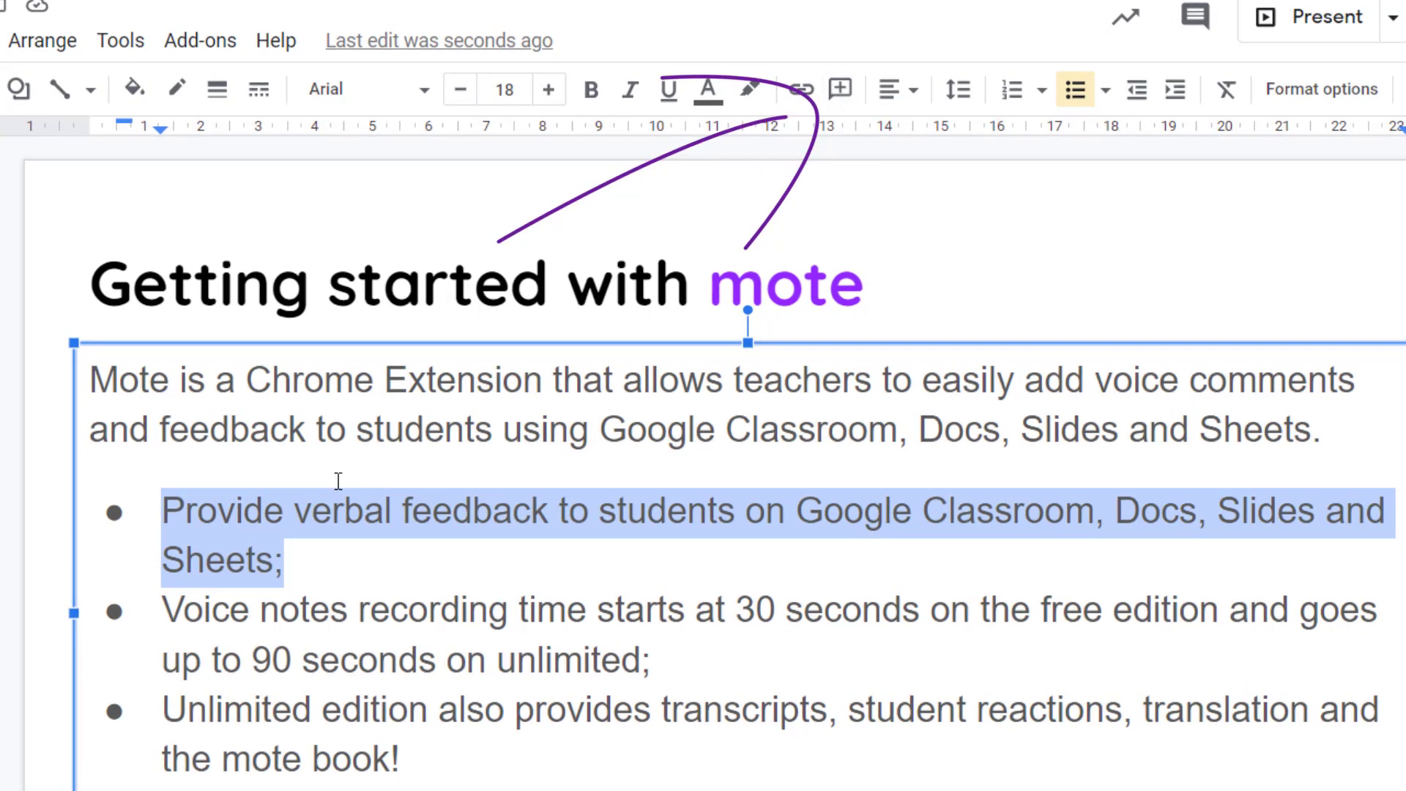
right_click(277, 516)
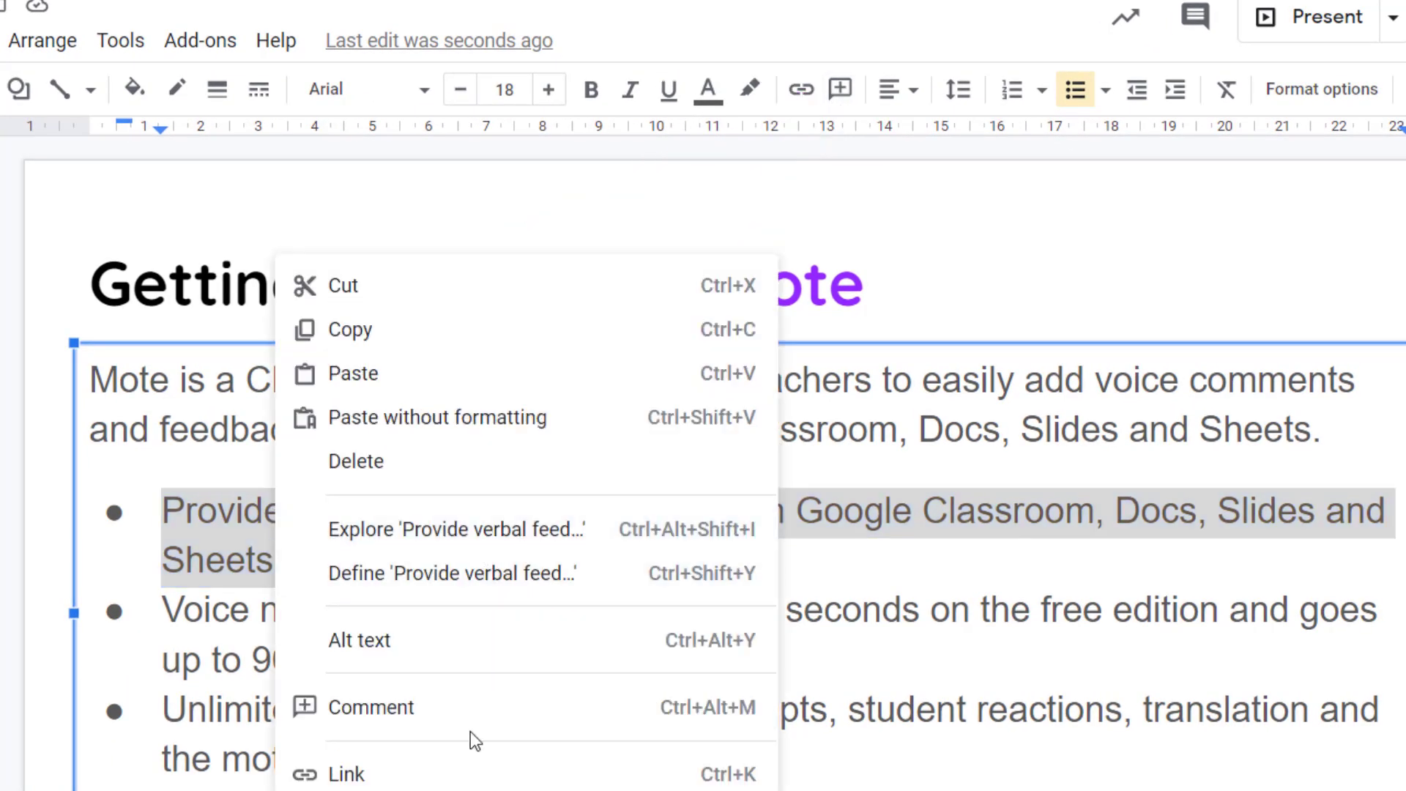
click(361, 714)
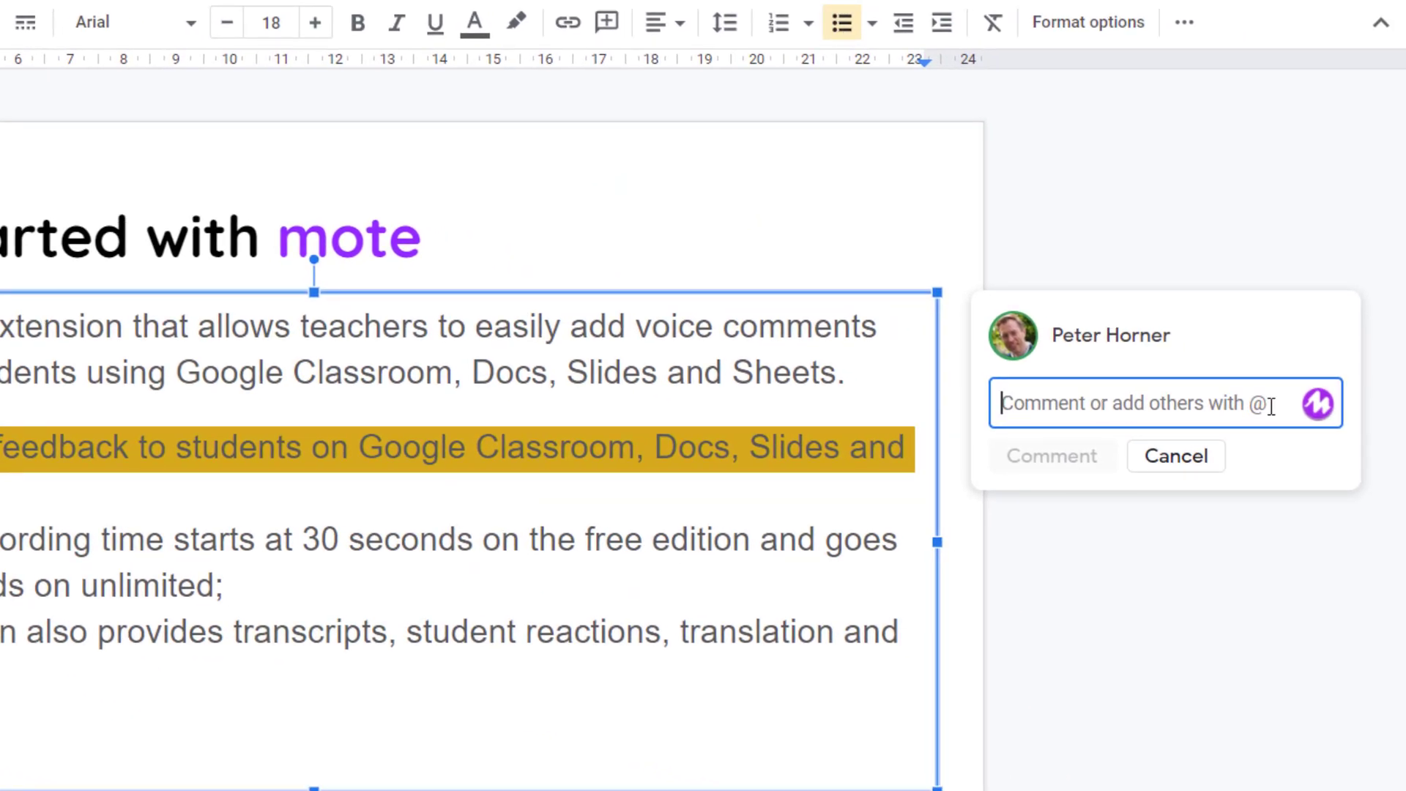
click(1318, 404)
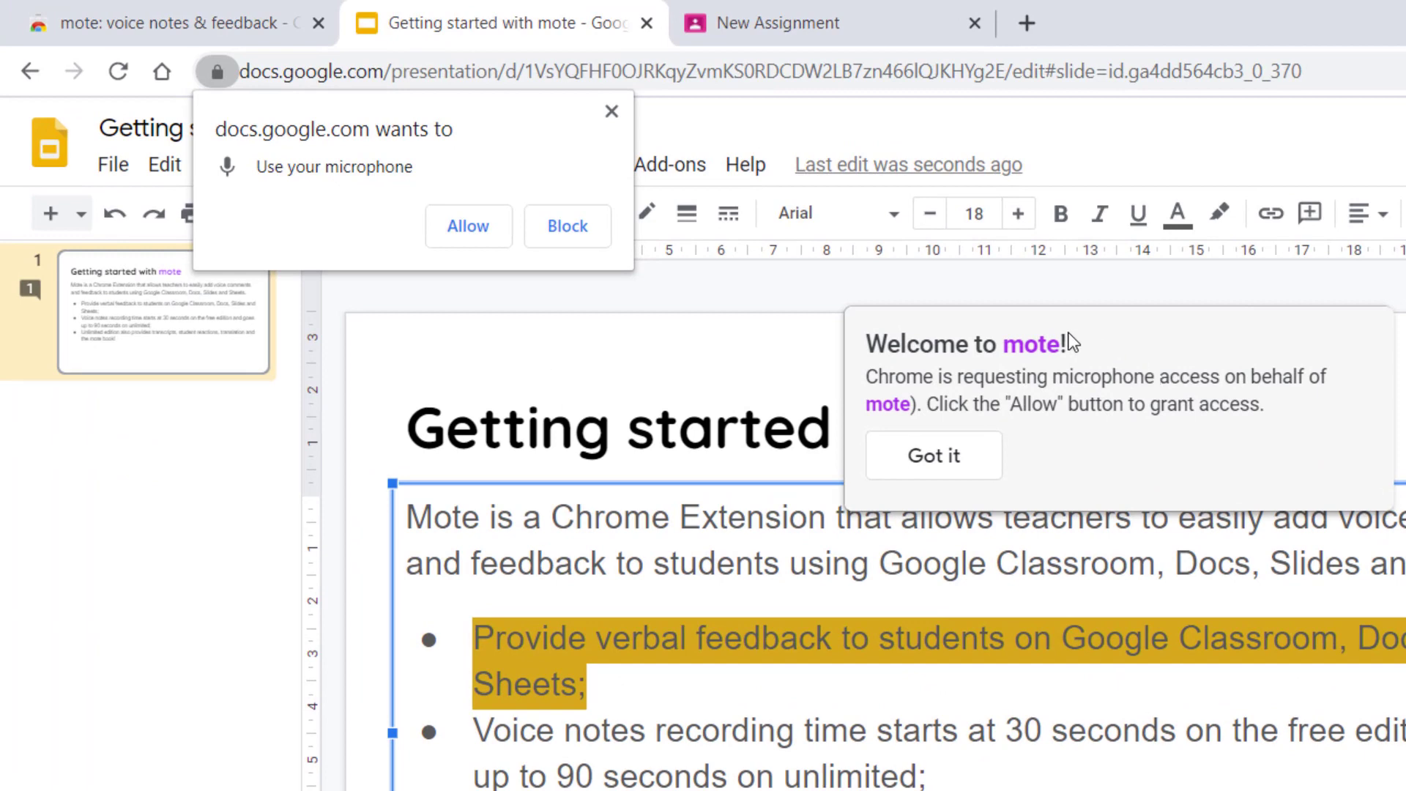
click(466, 228)
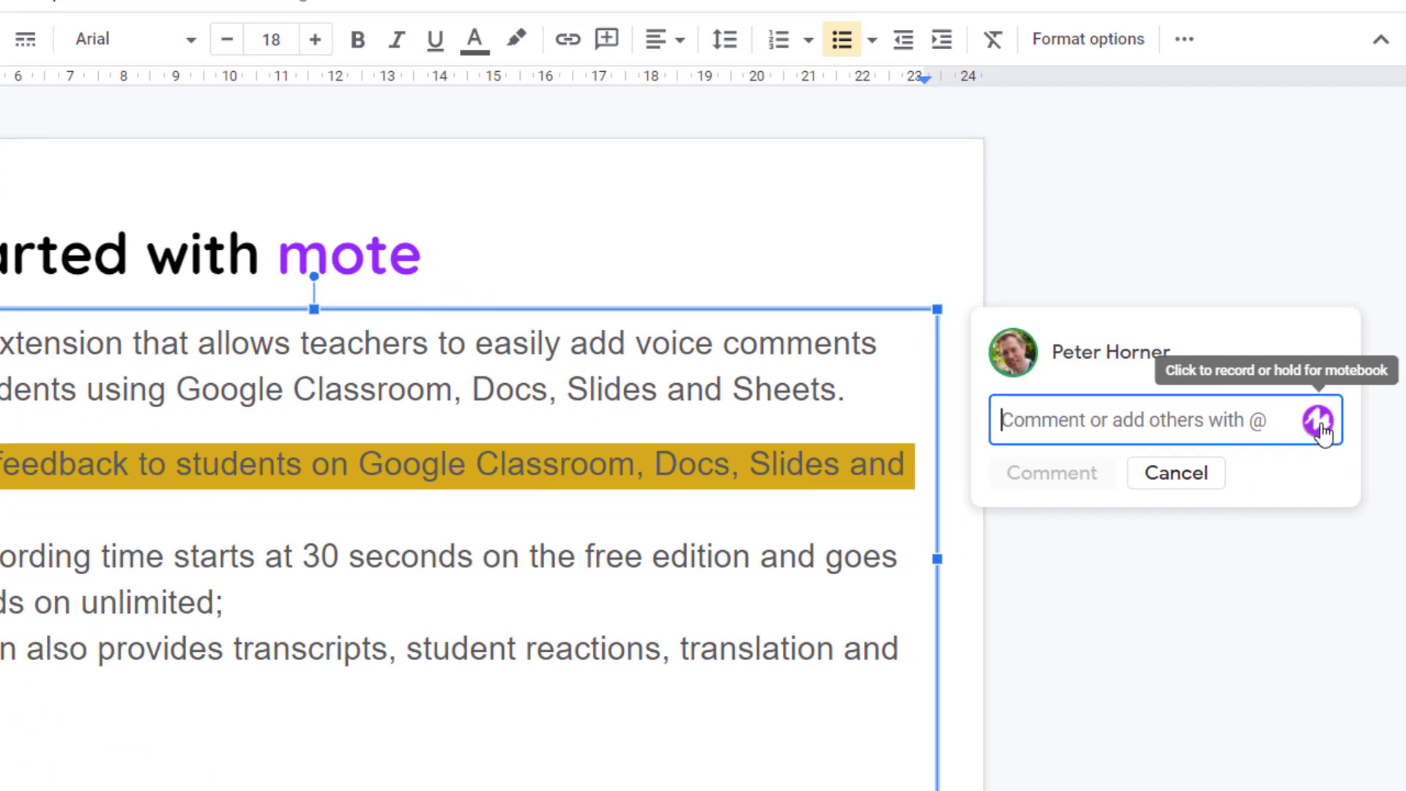
Record a mote voice note in the first bullet's comment and post it.
click(1320, 427)
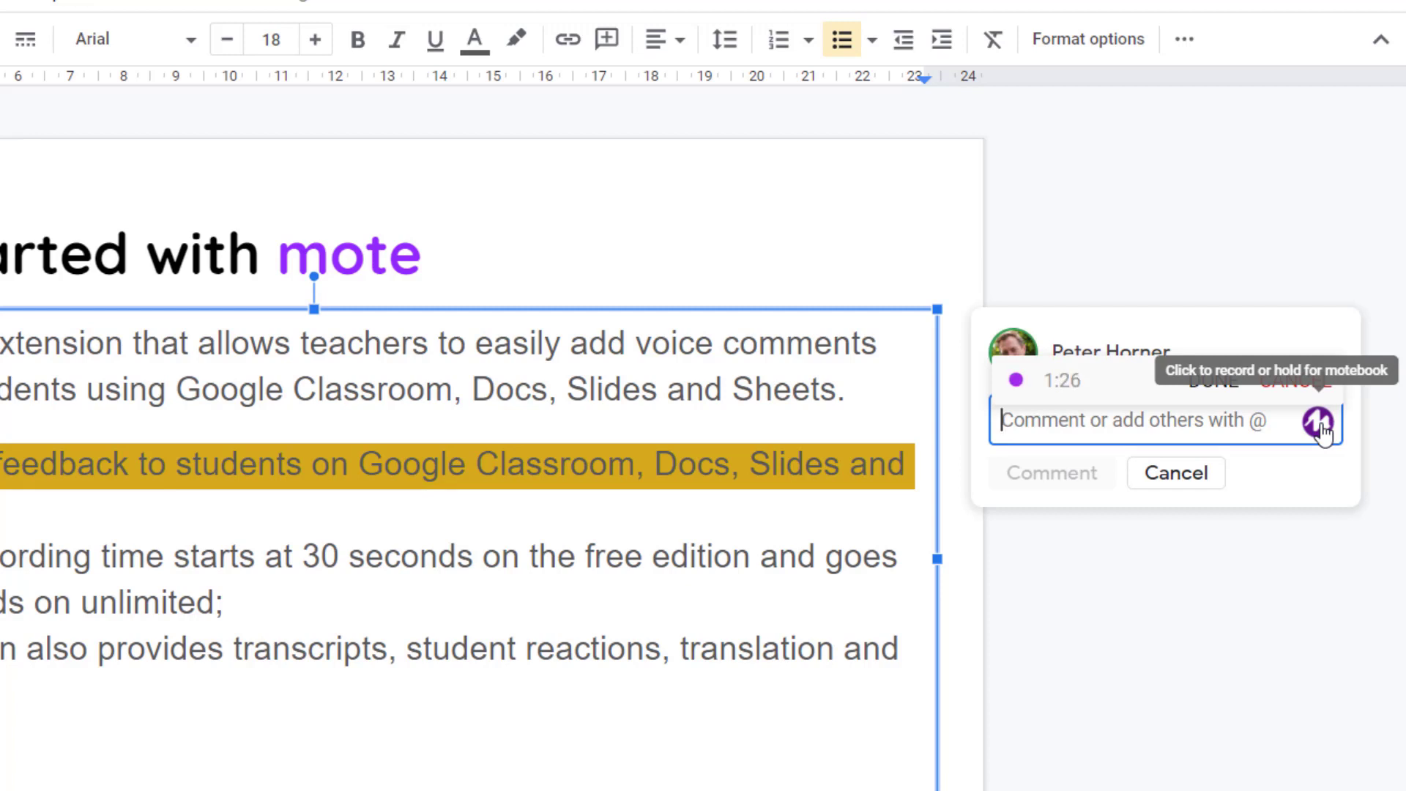
click(1320, 426)
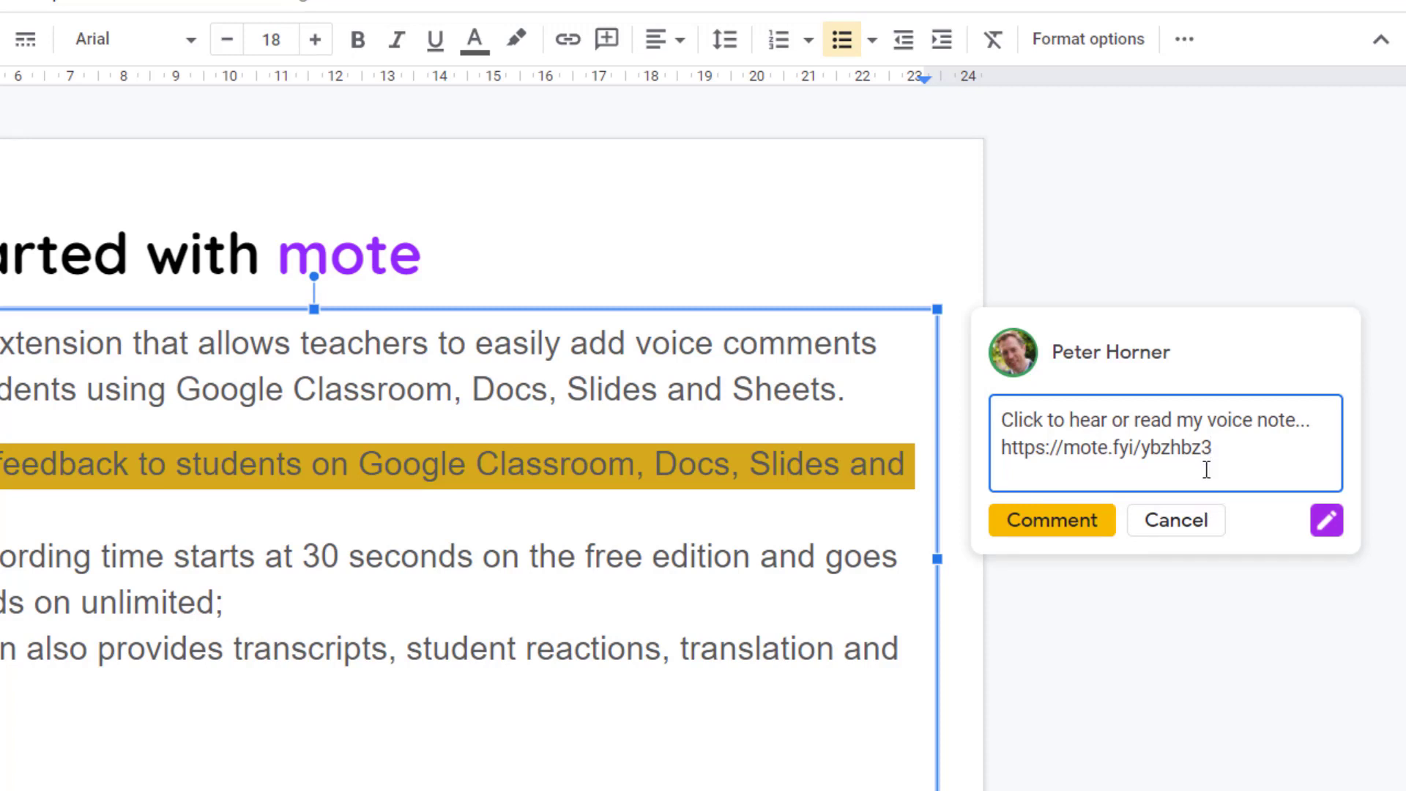
click(1036, 533)
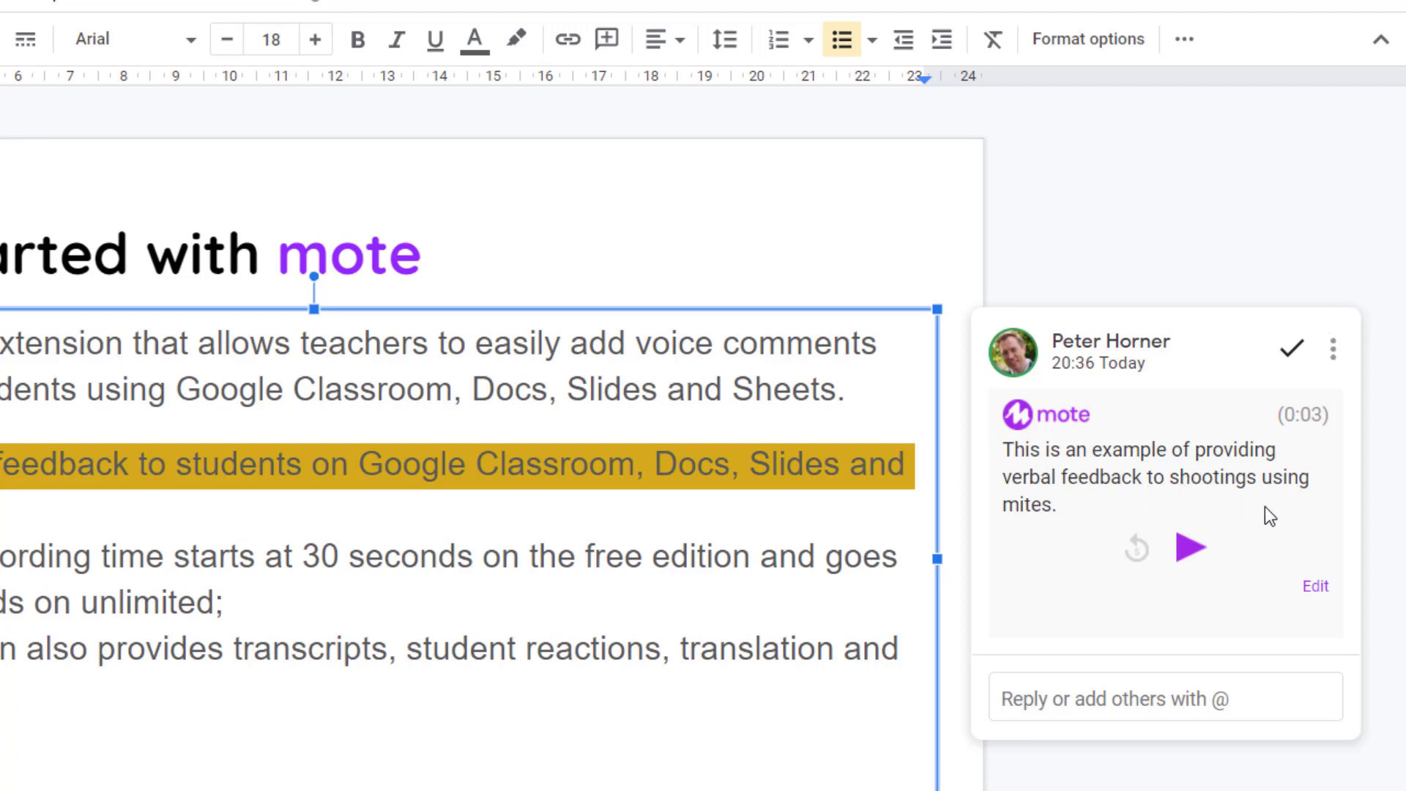
Replace the voice note's transcript with "Click here to listen to feedback" and save it.
click(1315, 584)
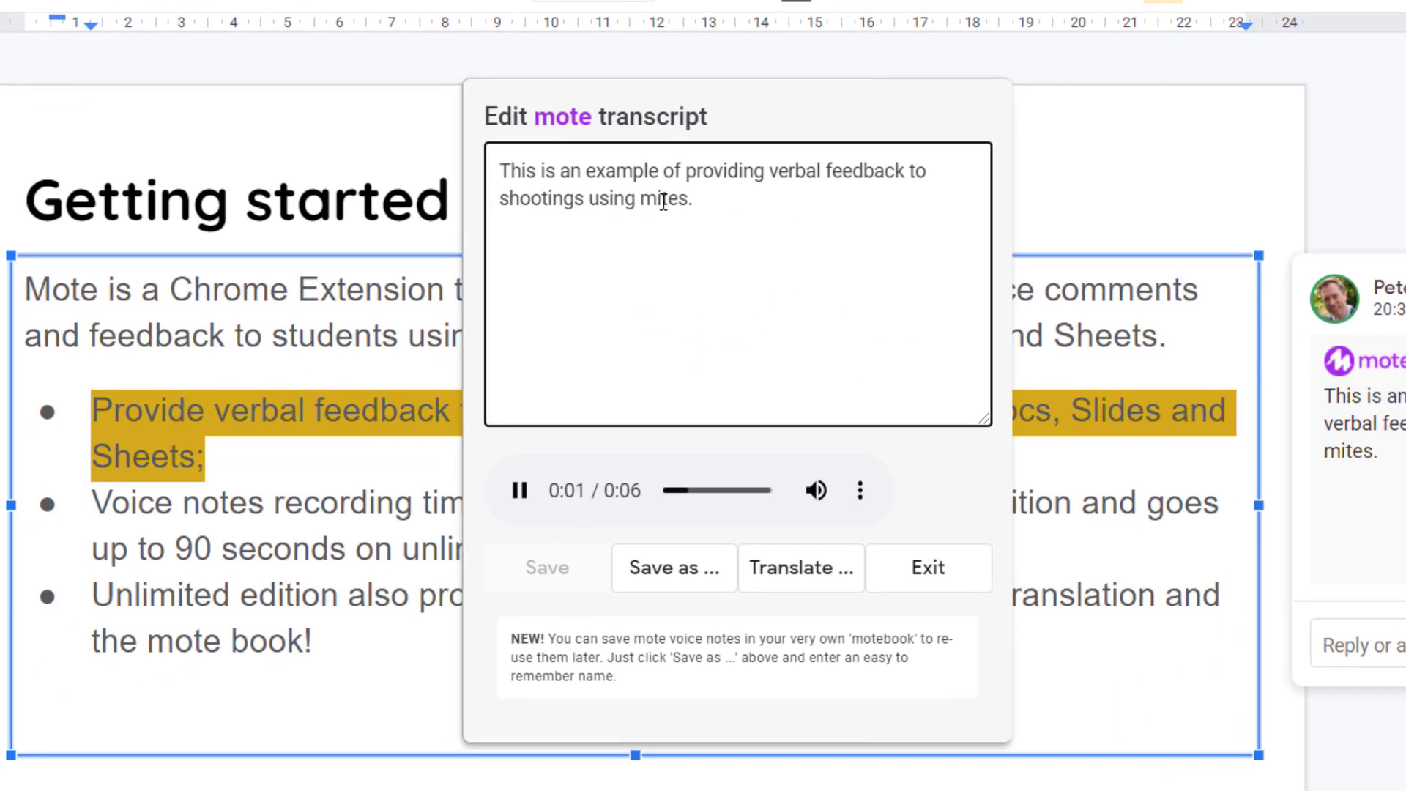
key(ctrl+a)
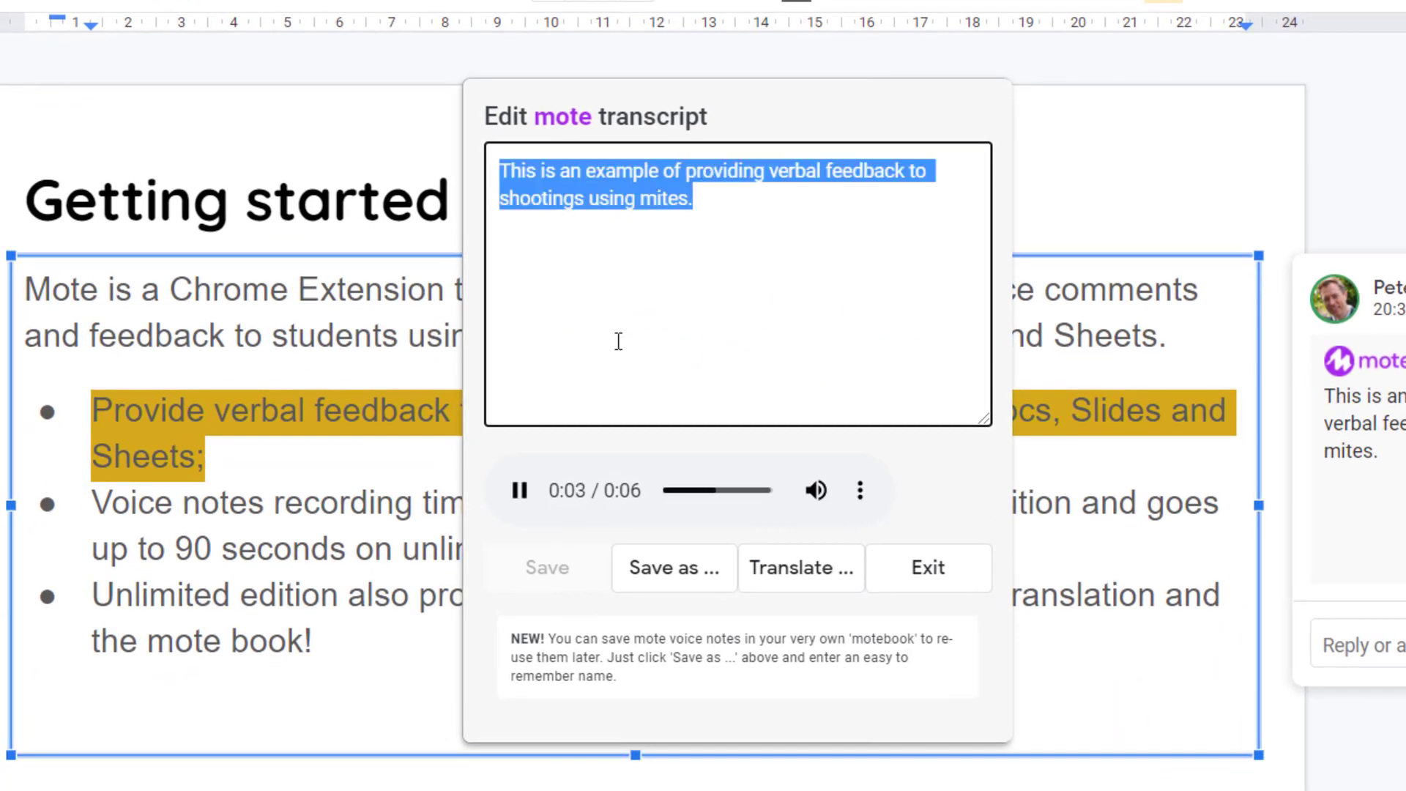
text(Cl)
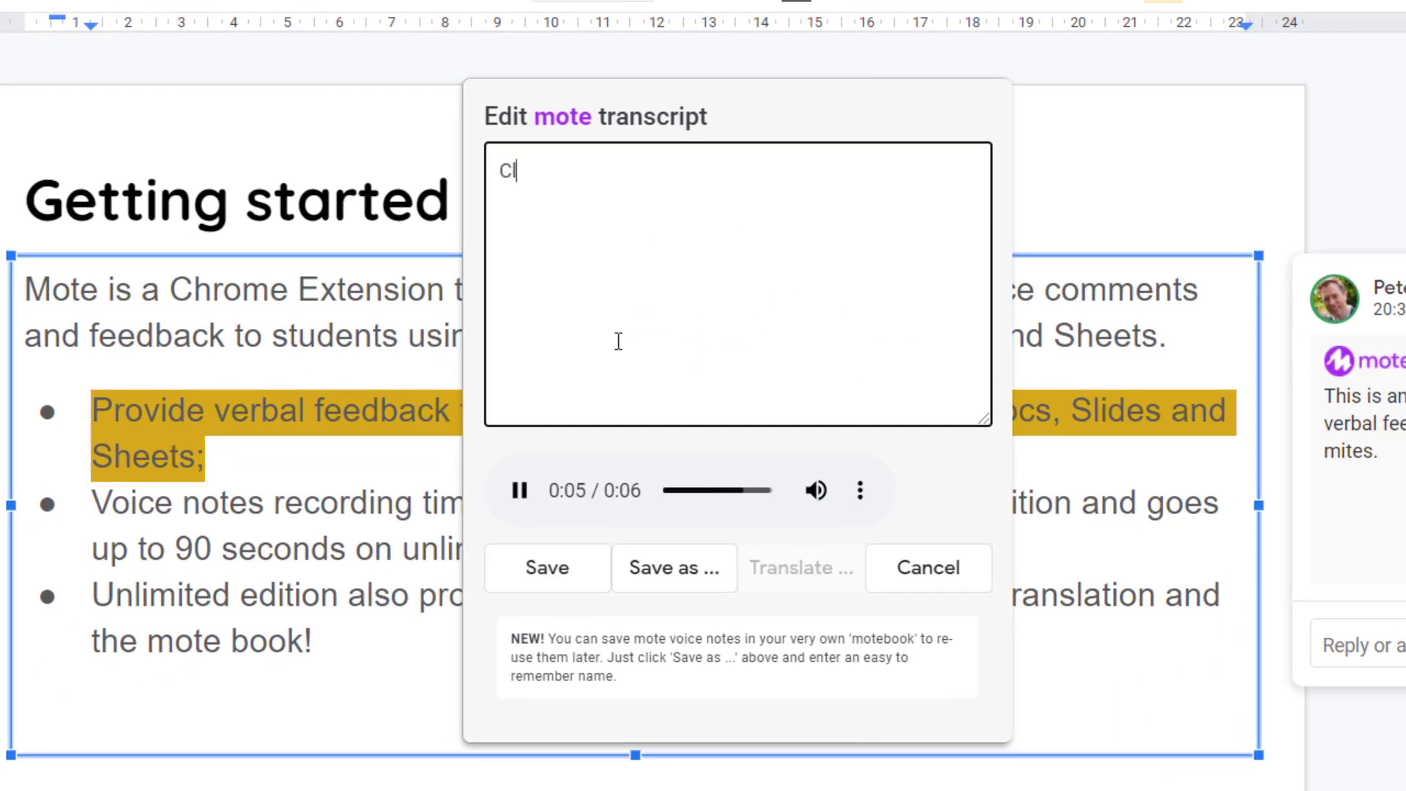
text(ick here to listen t)
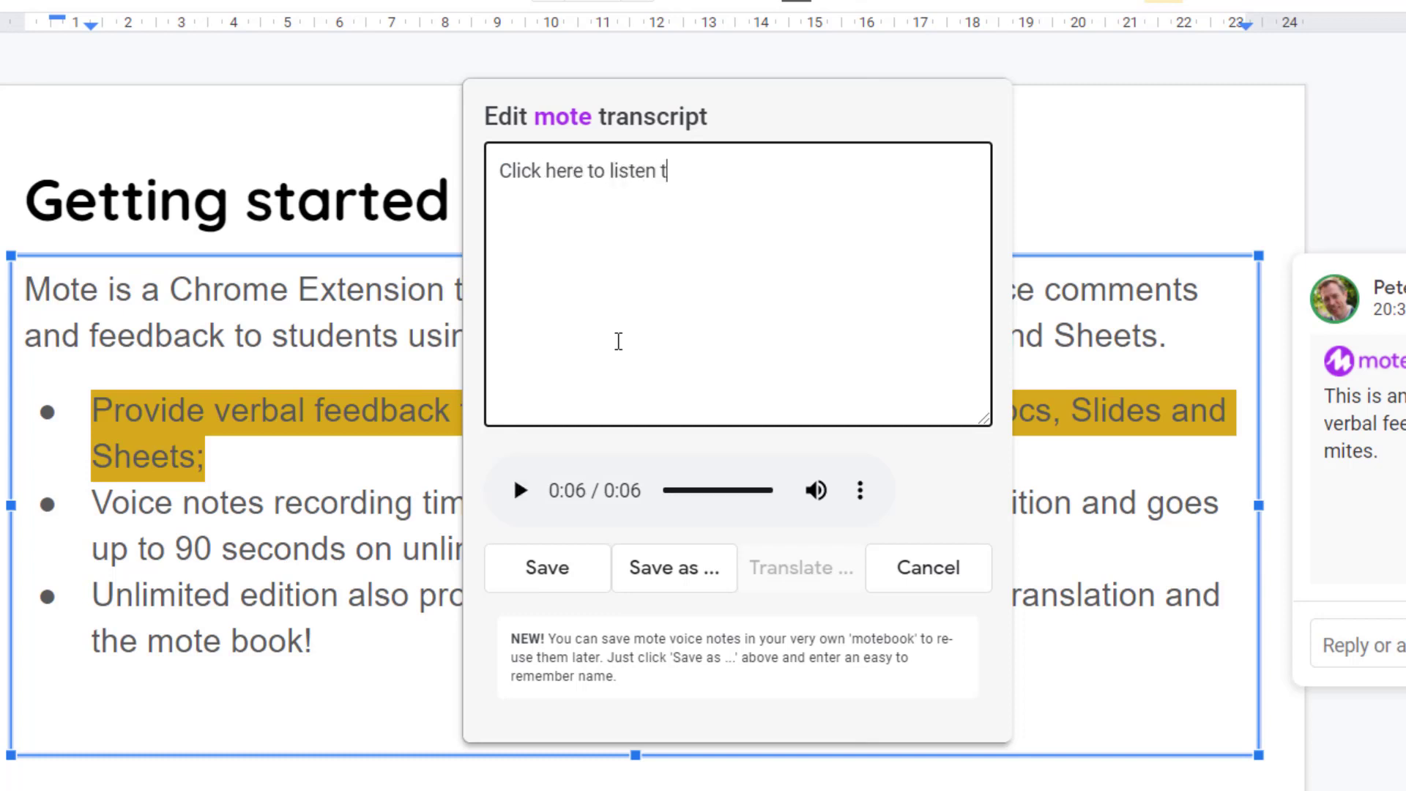
text(o feedback)
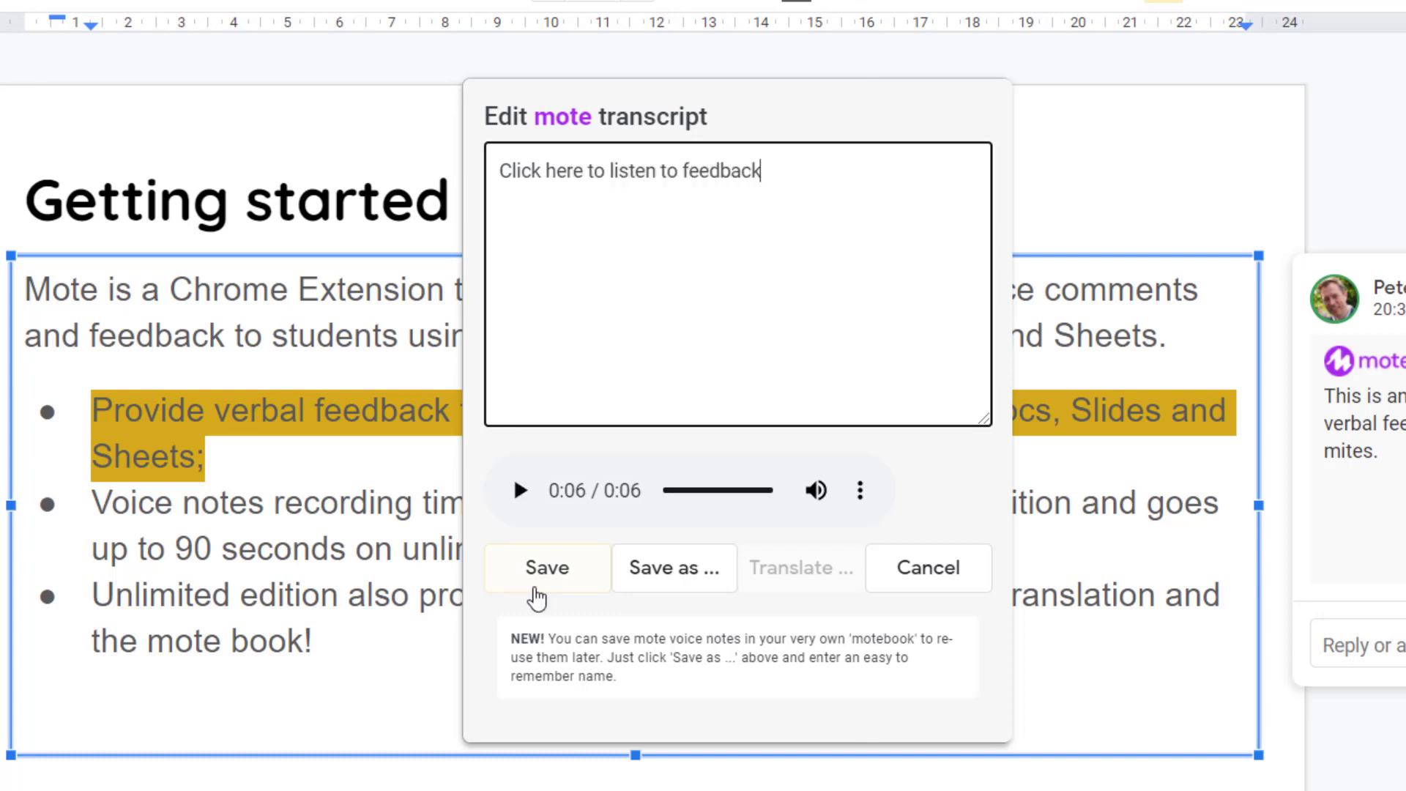
click(542, 569)
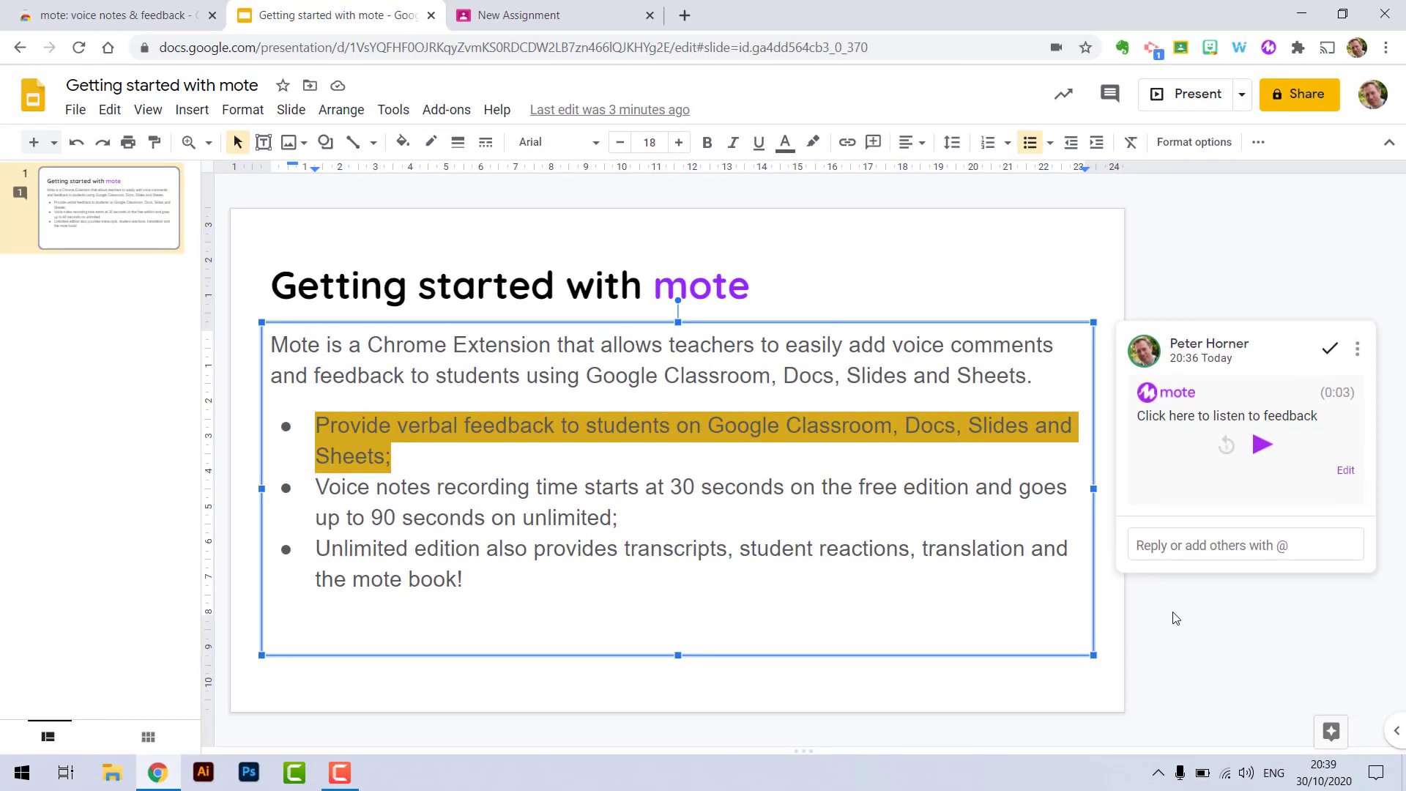
click(1055, 510)
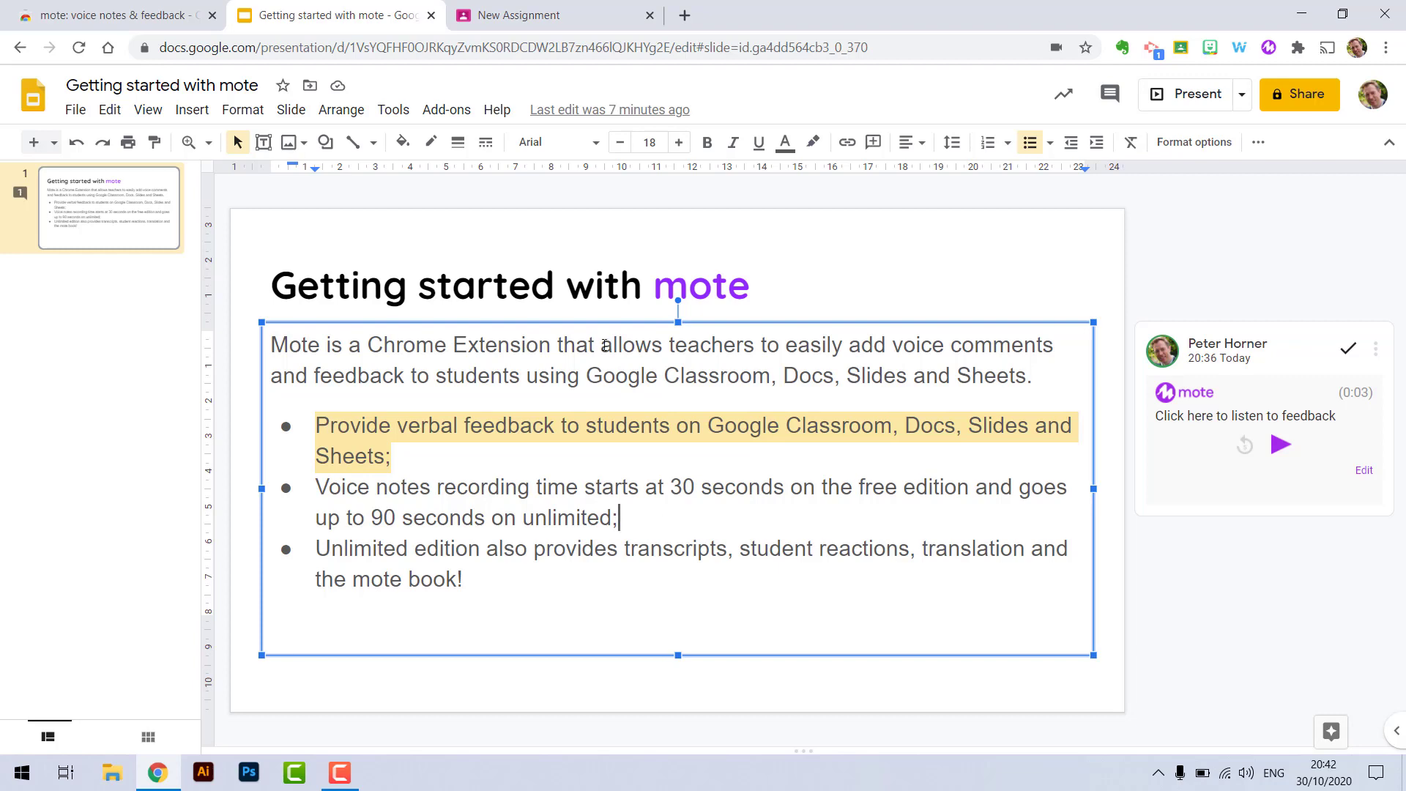
Open the handed-in student document for New Assignment and post a recorded mote voice note as a comment on its first paragraph.
click(496, 9)
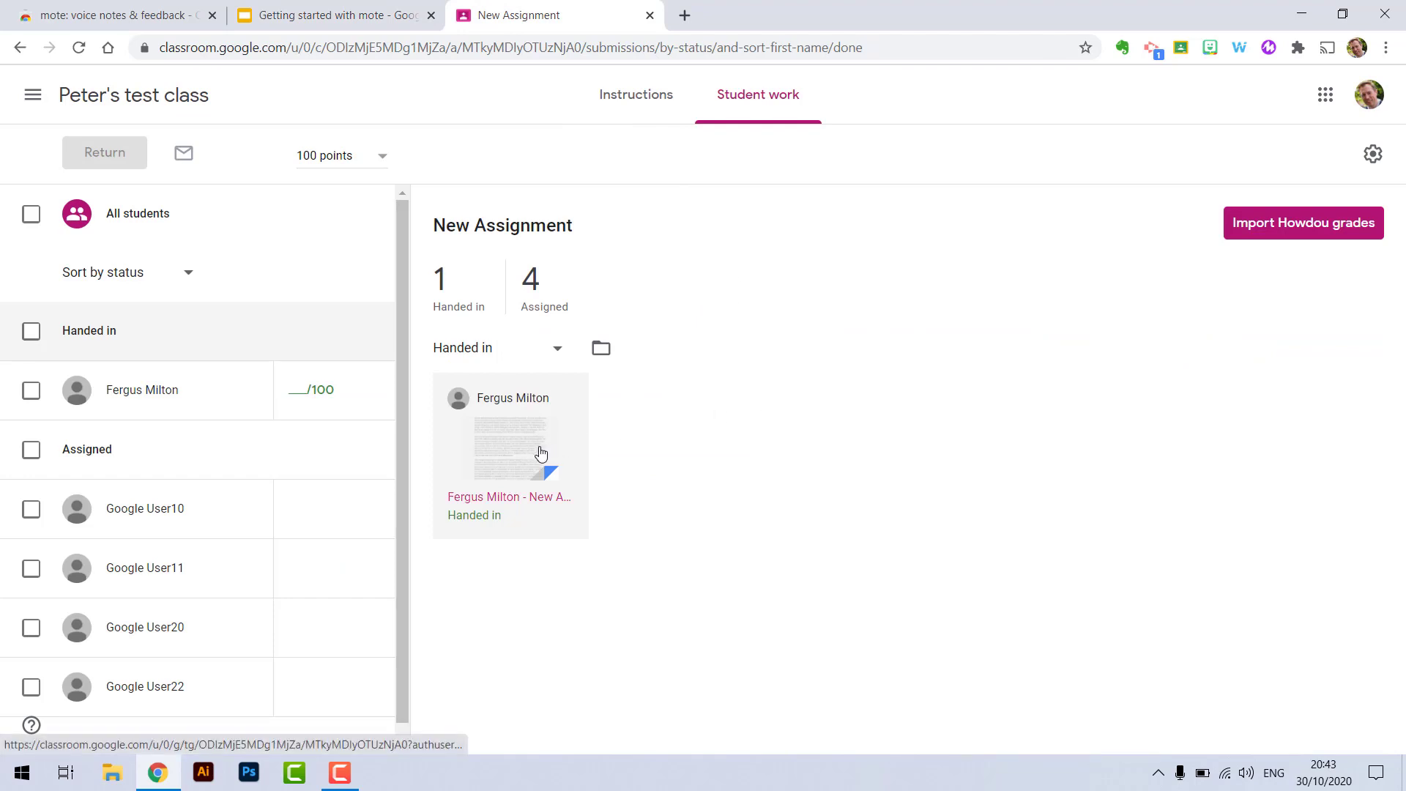
click(498, 451)
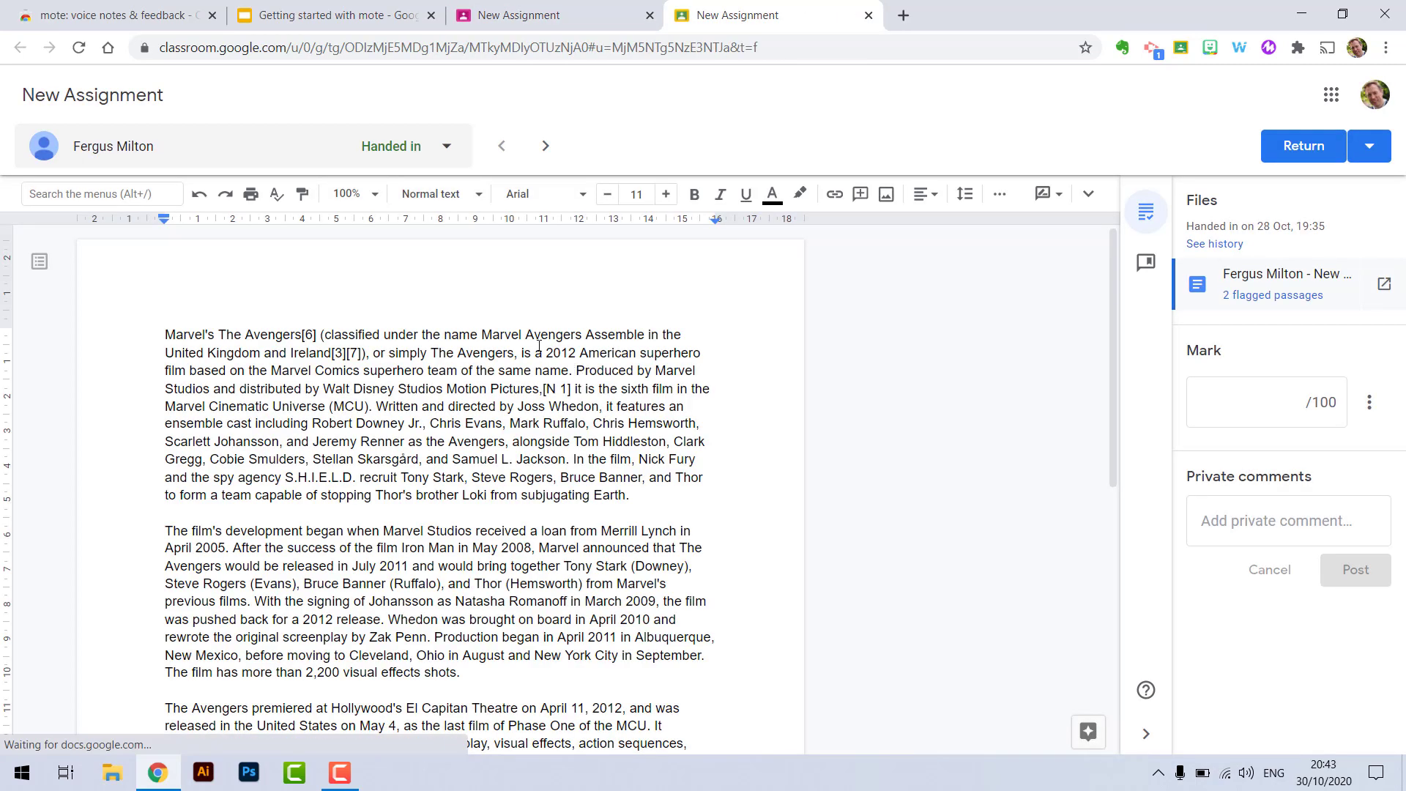
triple_click(497, 336)
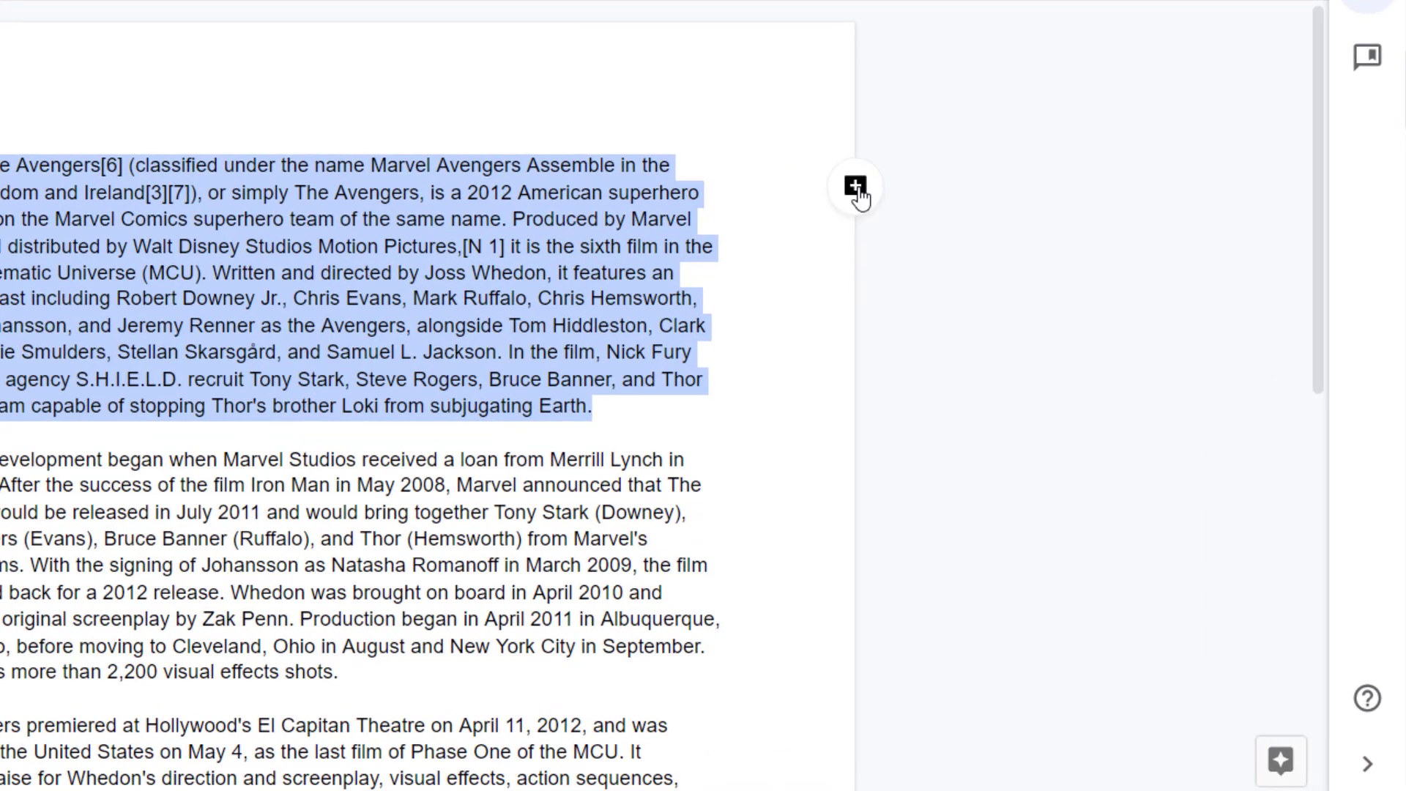
click(814, 320)
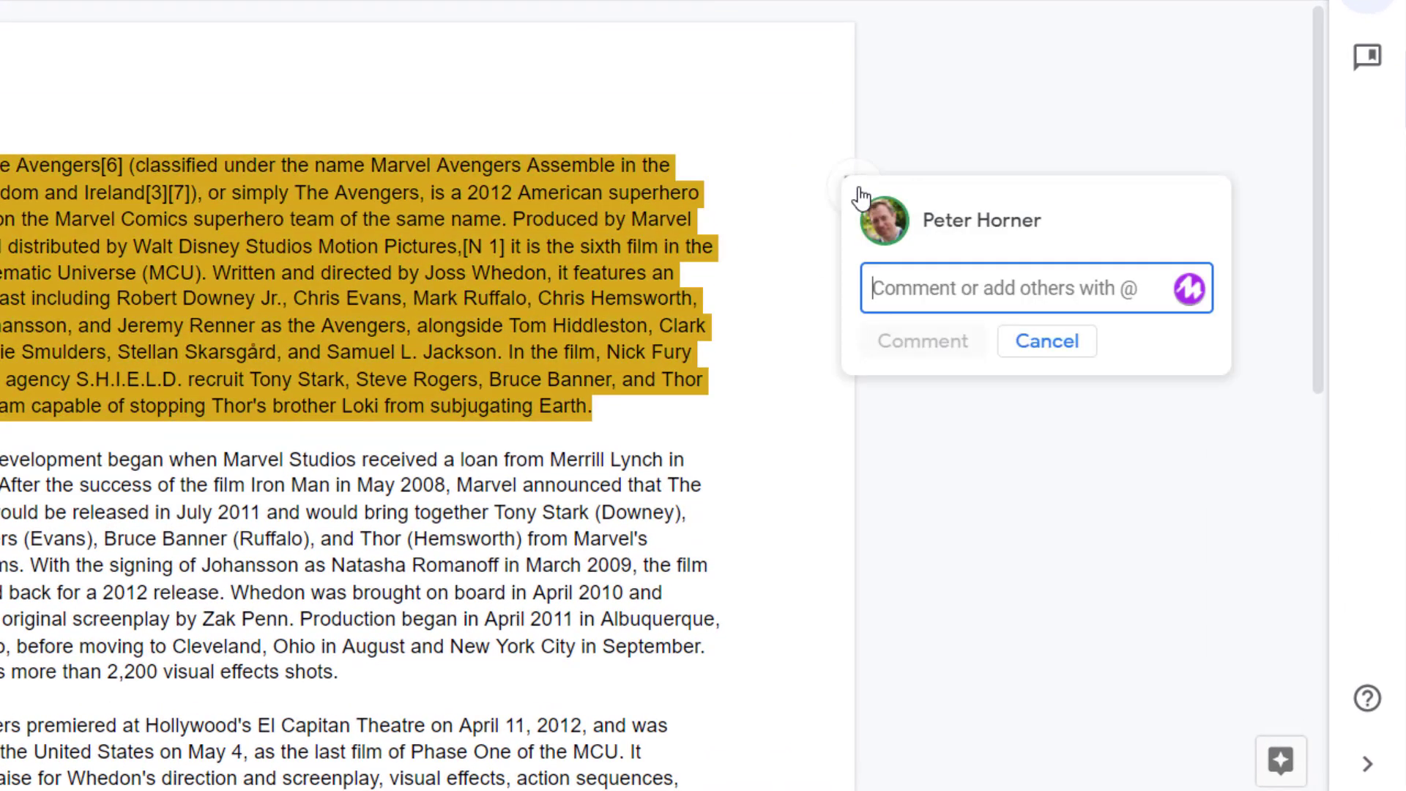
click(1194, 290)
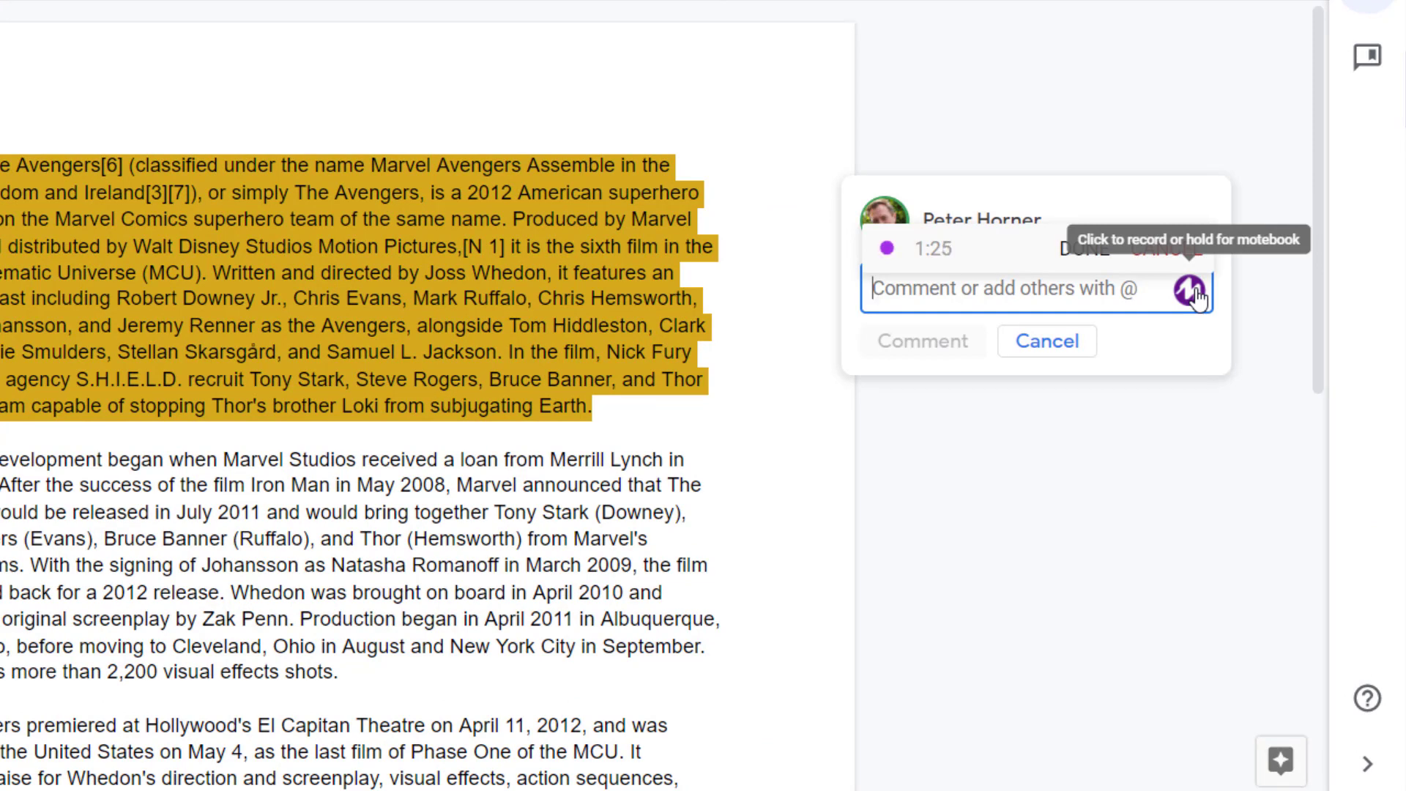
click(1192, 290)
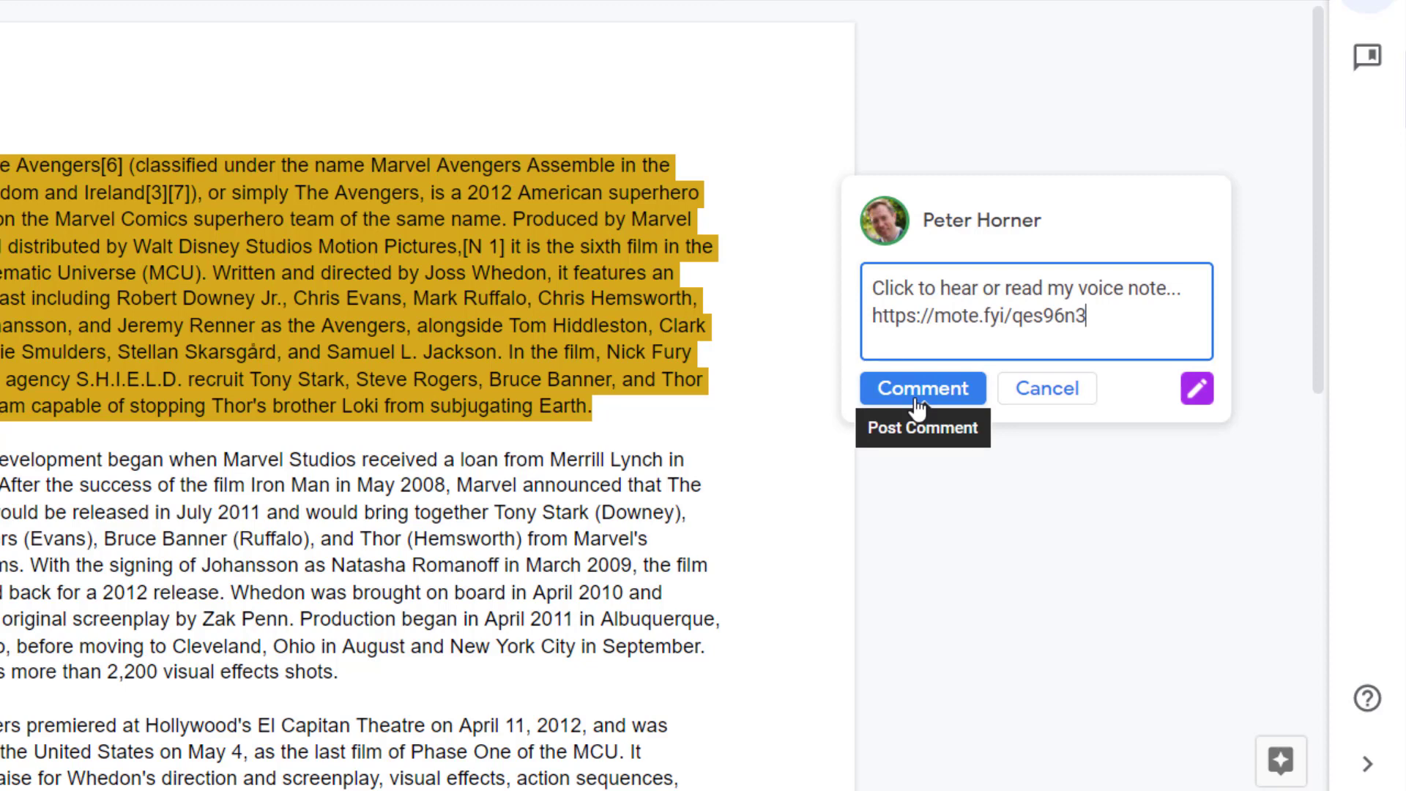
click(918, 388)
Save the first paragraph's voice note to the motebook as "Example 1" and exit the transcript editor.
click(1183, 434)
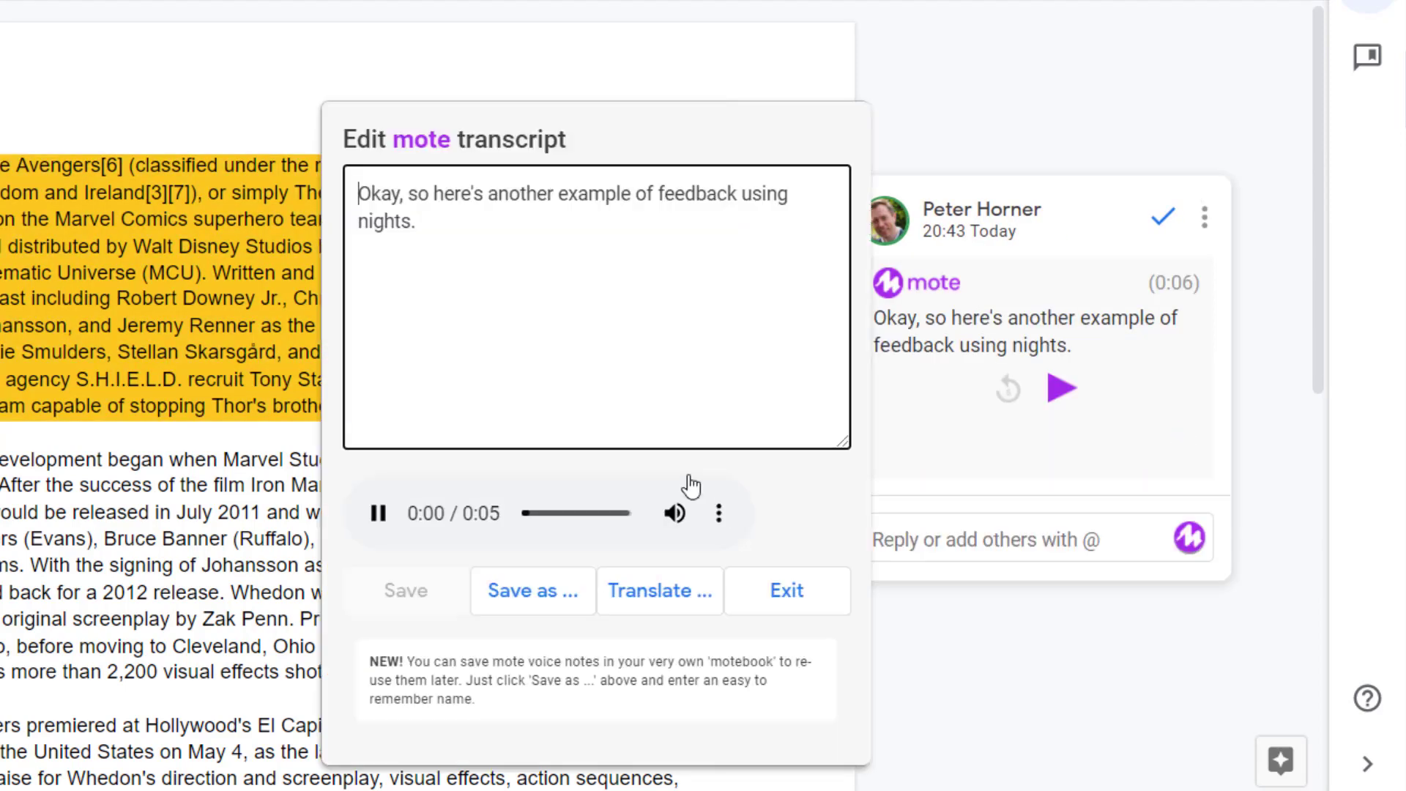
click(530, 592)
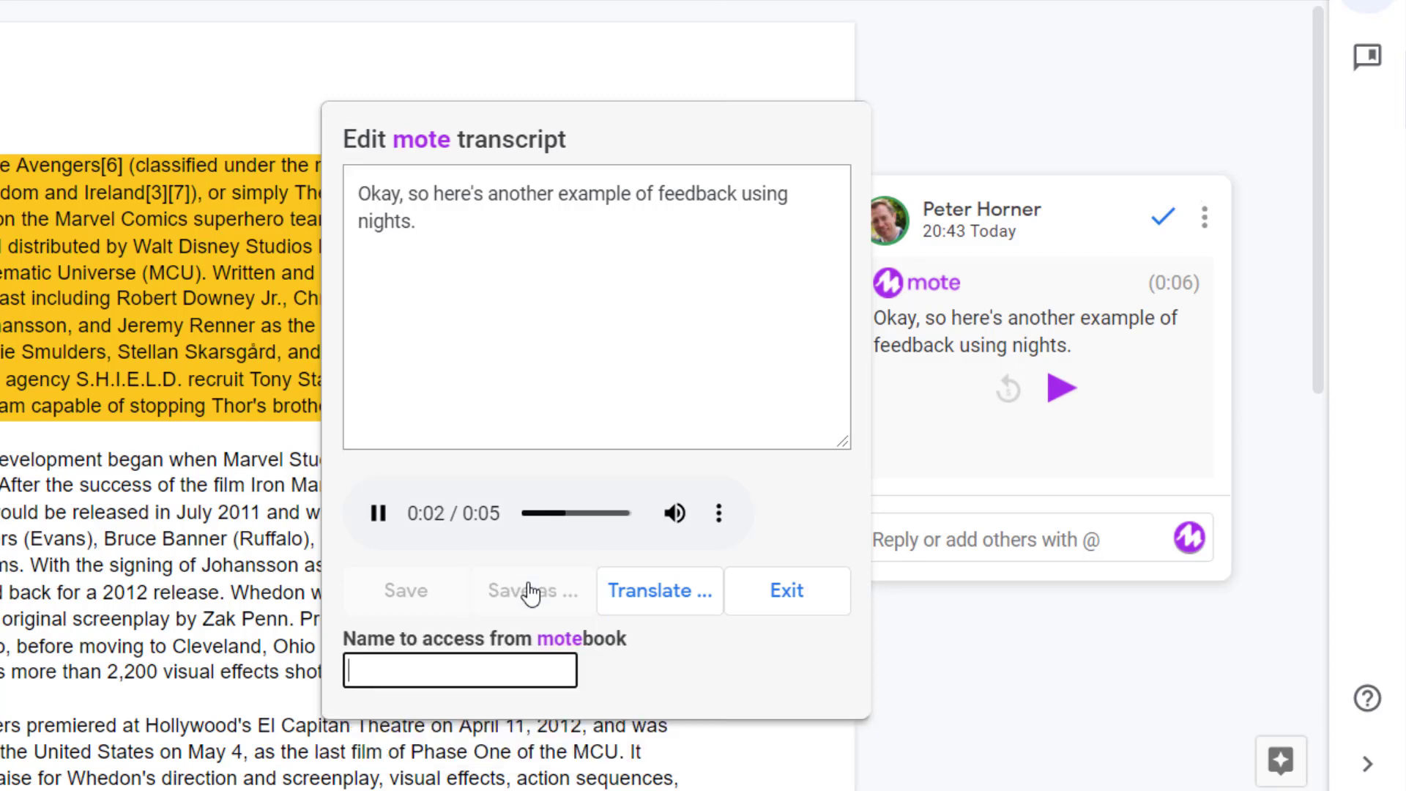
click(422, 668)
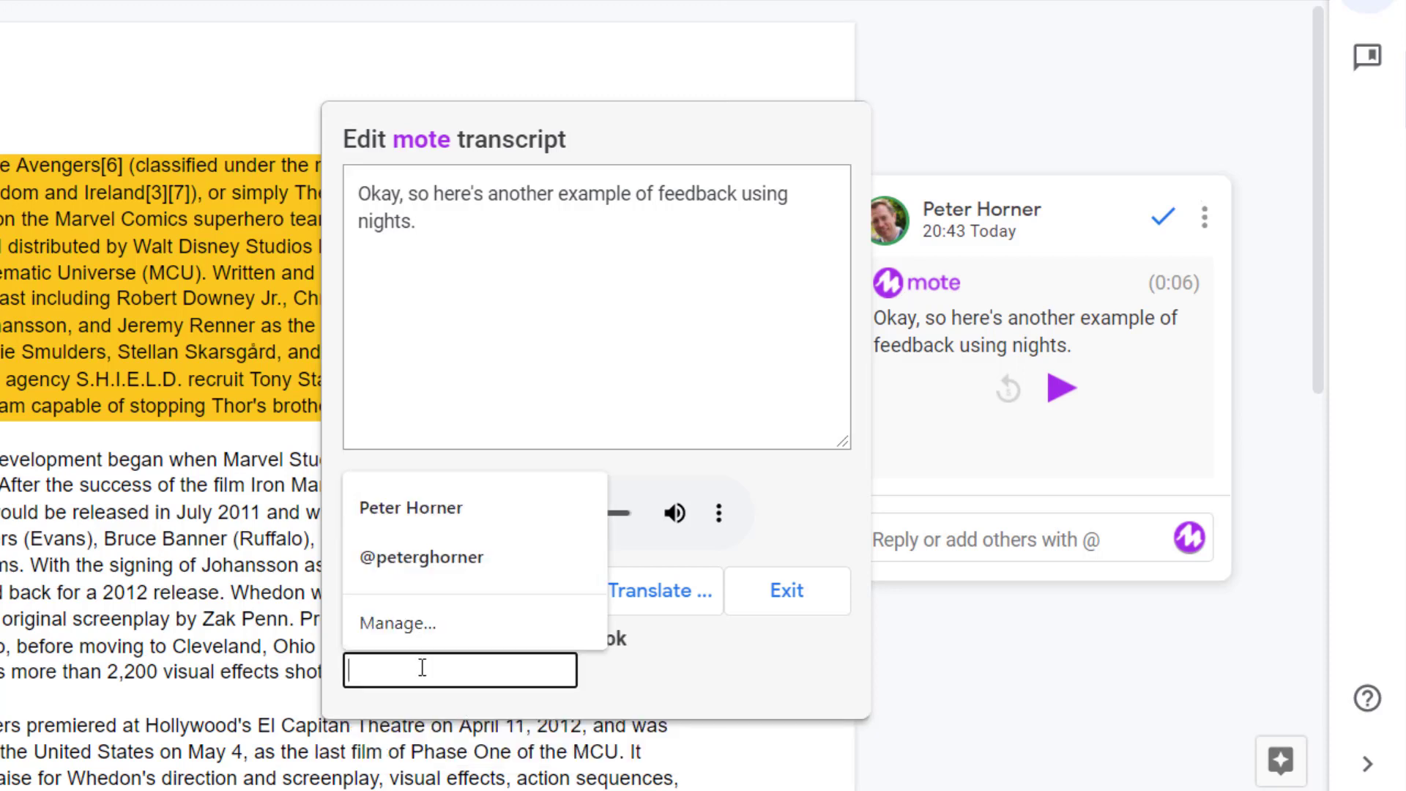
text(Example 1)
click(447, 593)
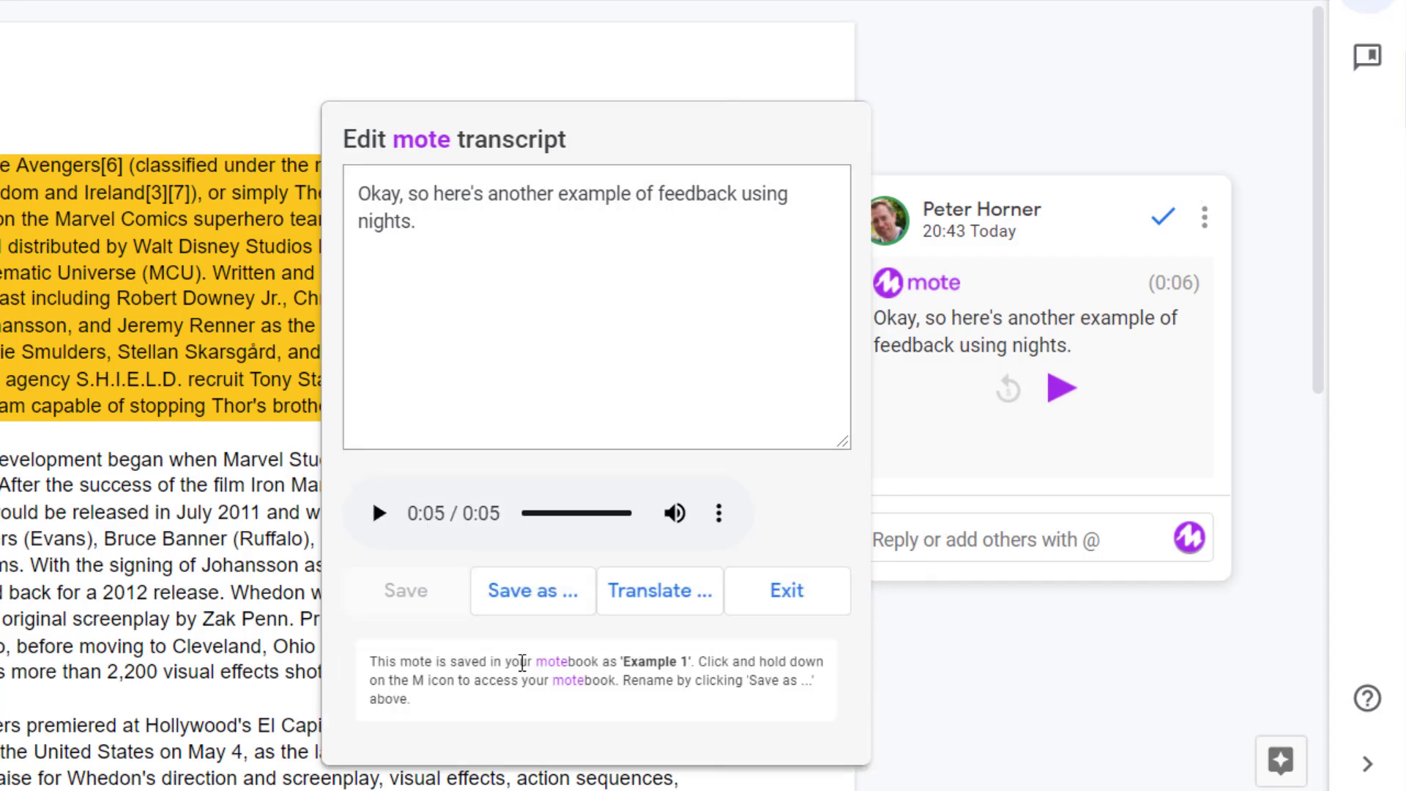
click(787, 592)
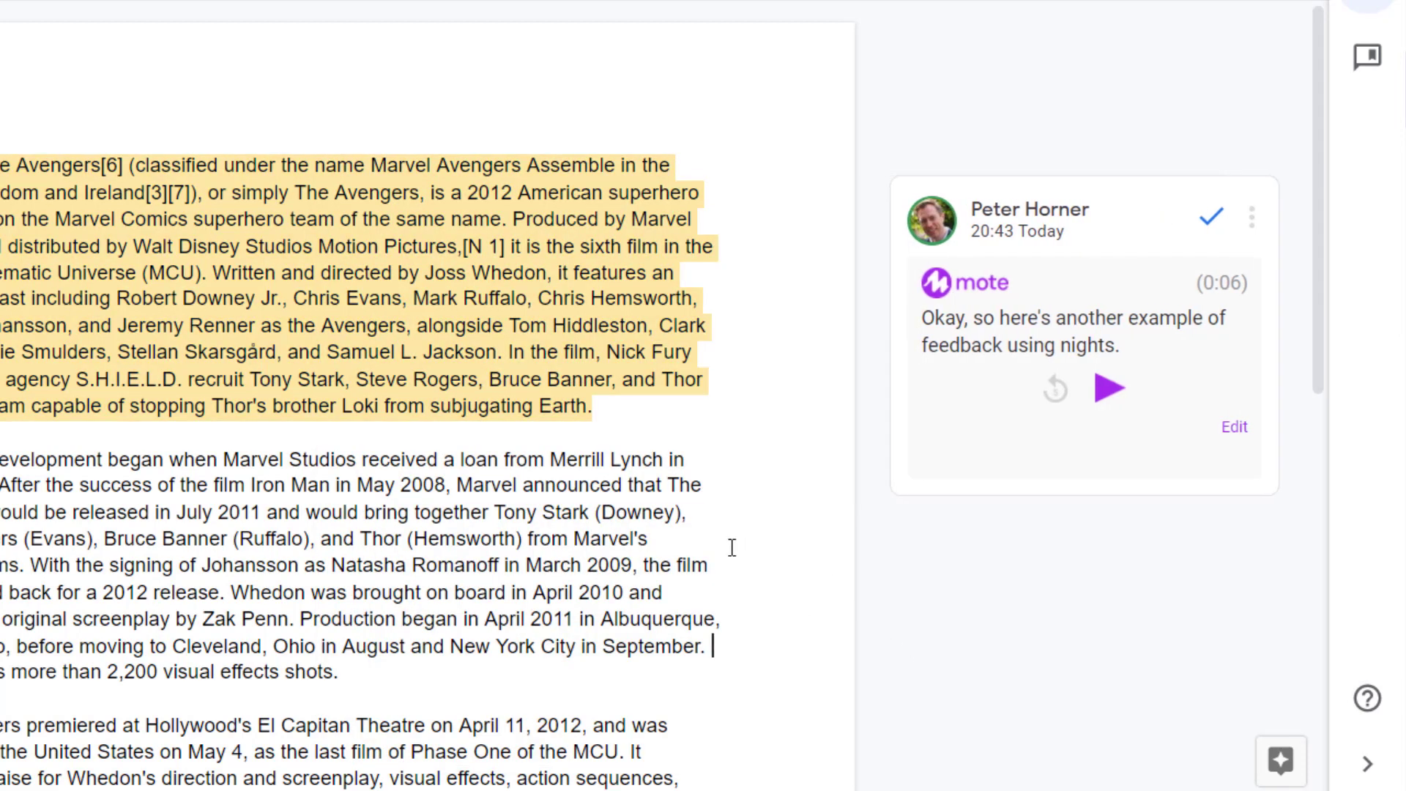
Comment on the word "The" at the start of the second paragraph with the saved "Example 1" voice note from the motebook and post it.
triple_click(96, 458)
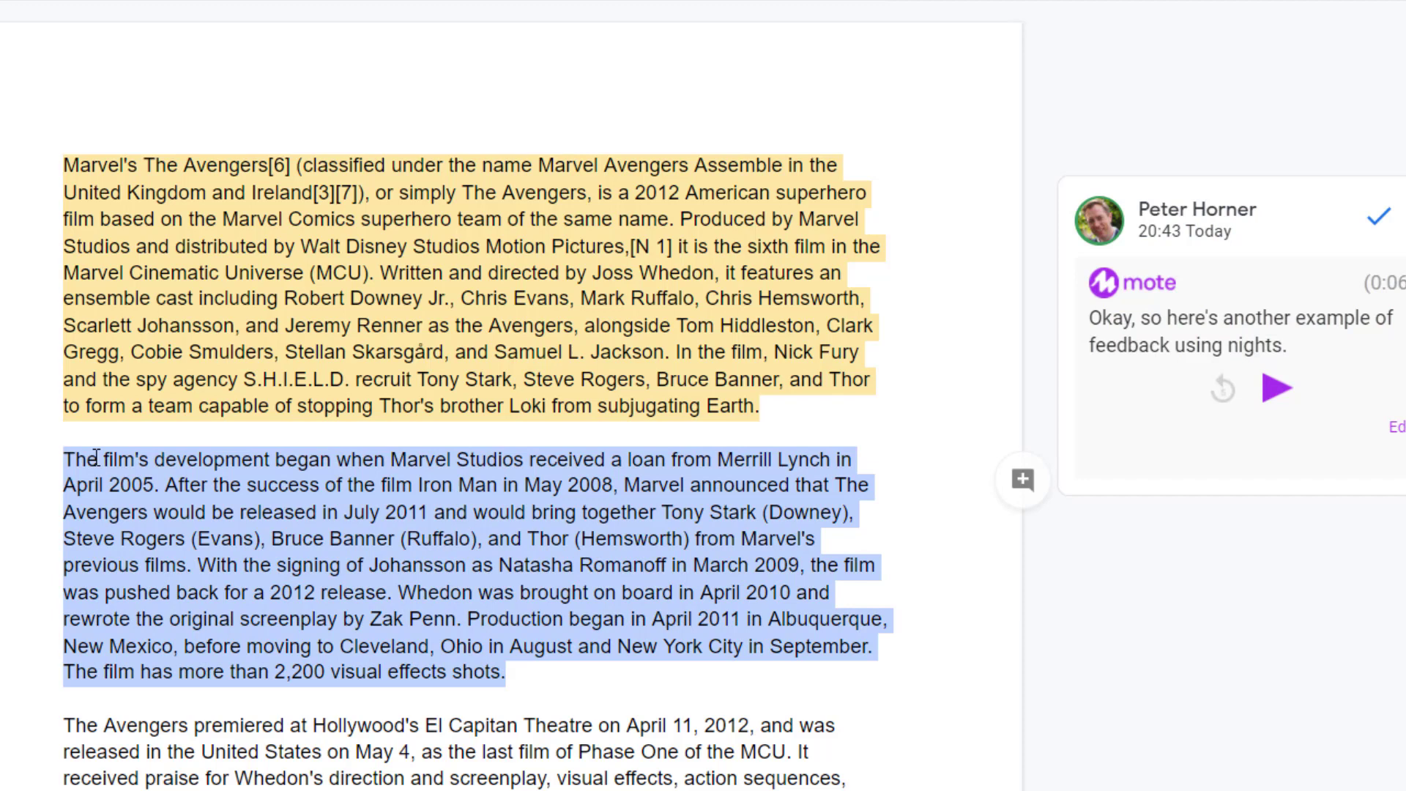
double_click(95, 457)
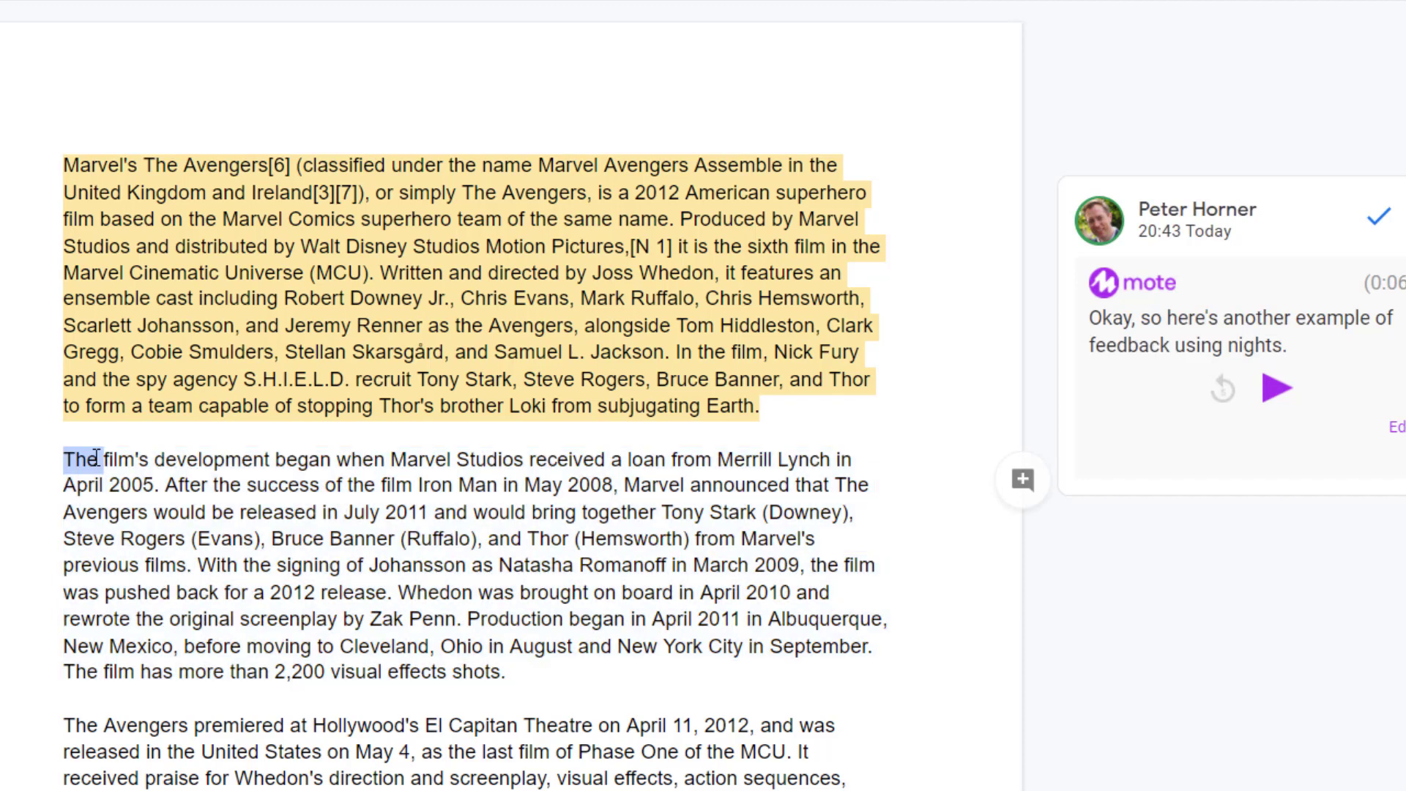
click(1015, 492)
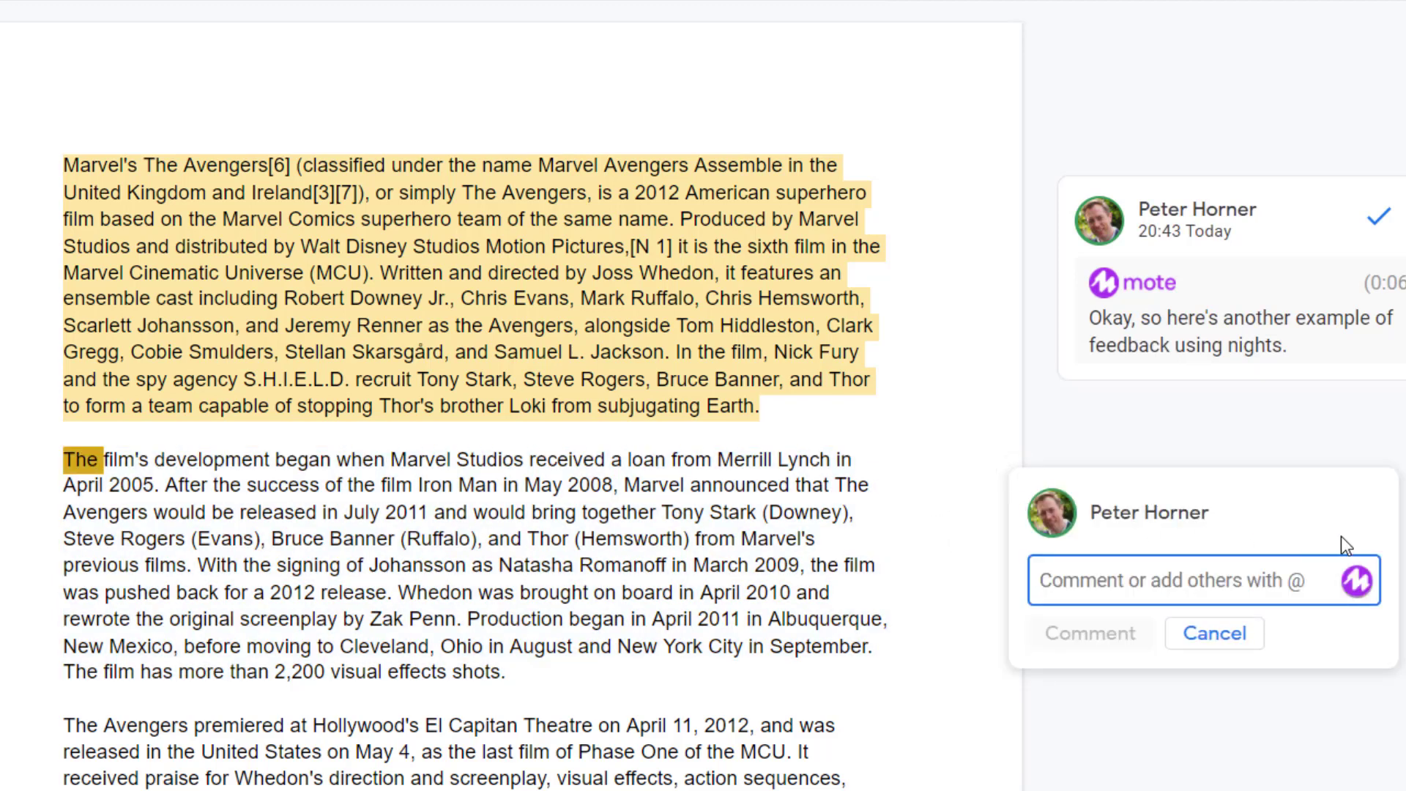
click(1357, 584)
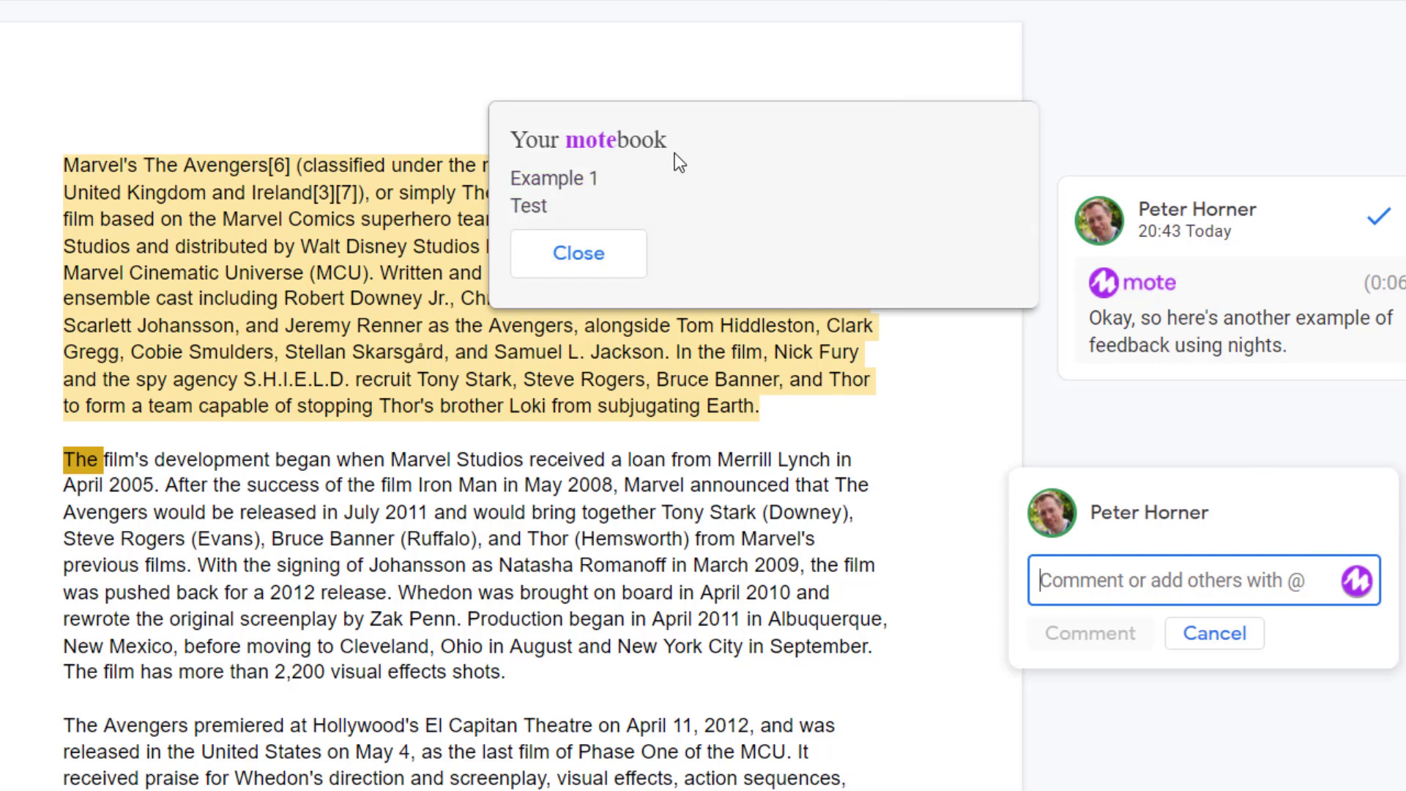
mouse_move(609, 176)
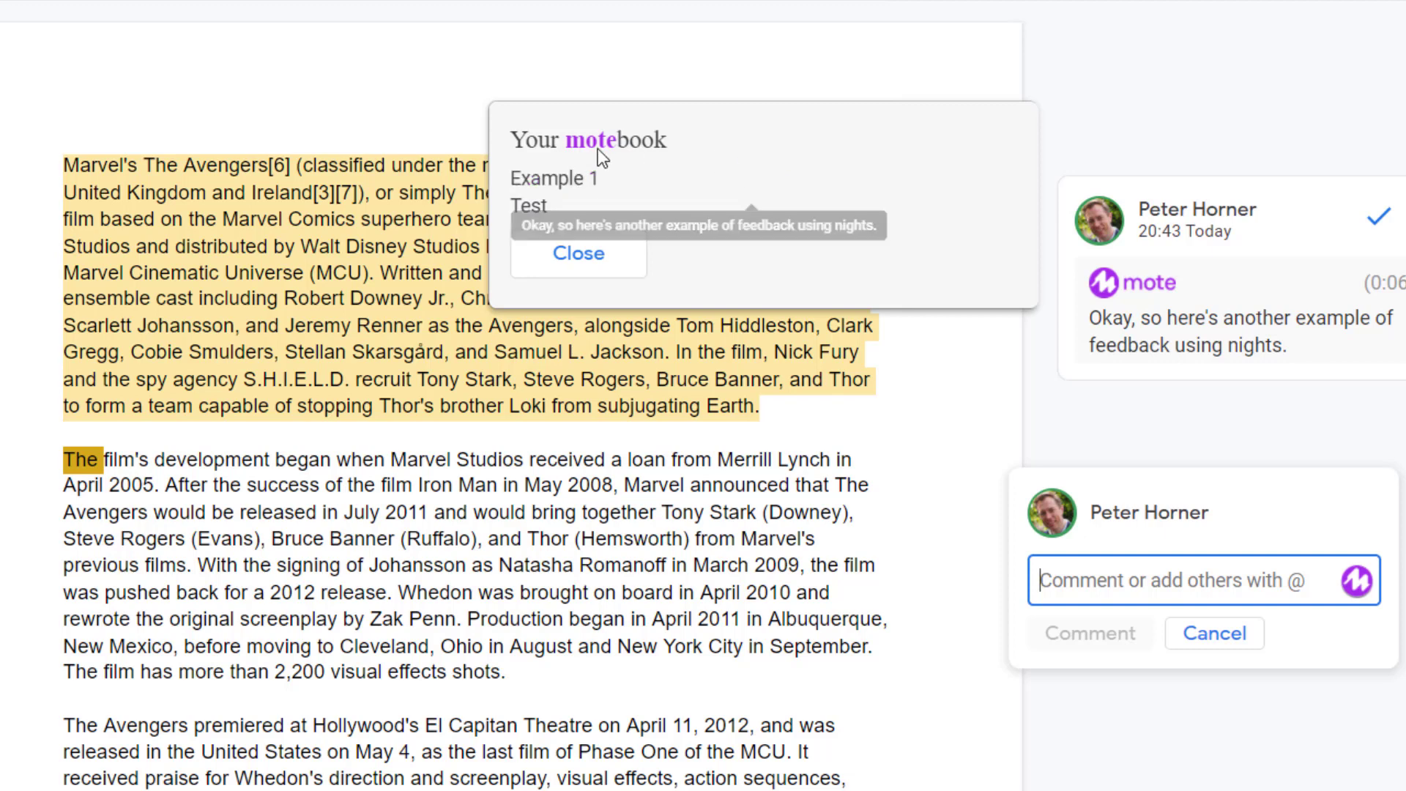
mouse_move(569, 189)
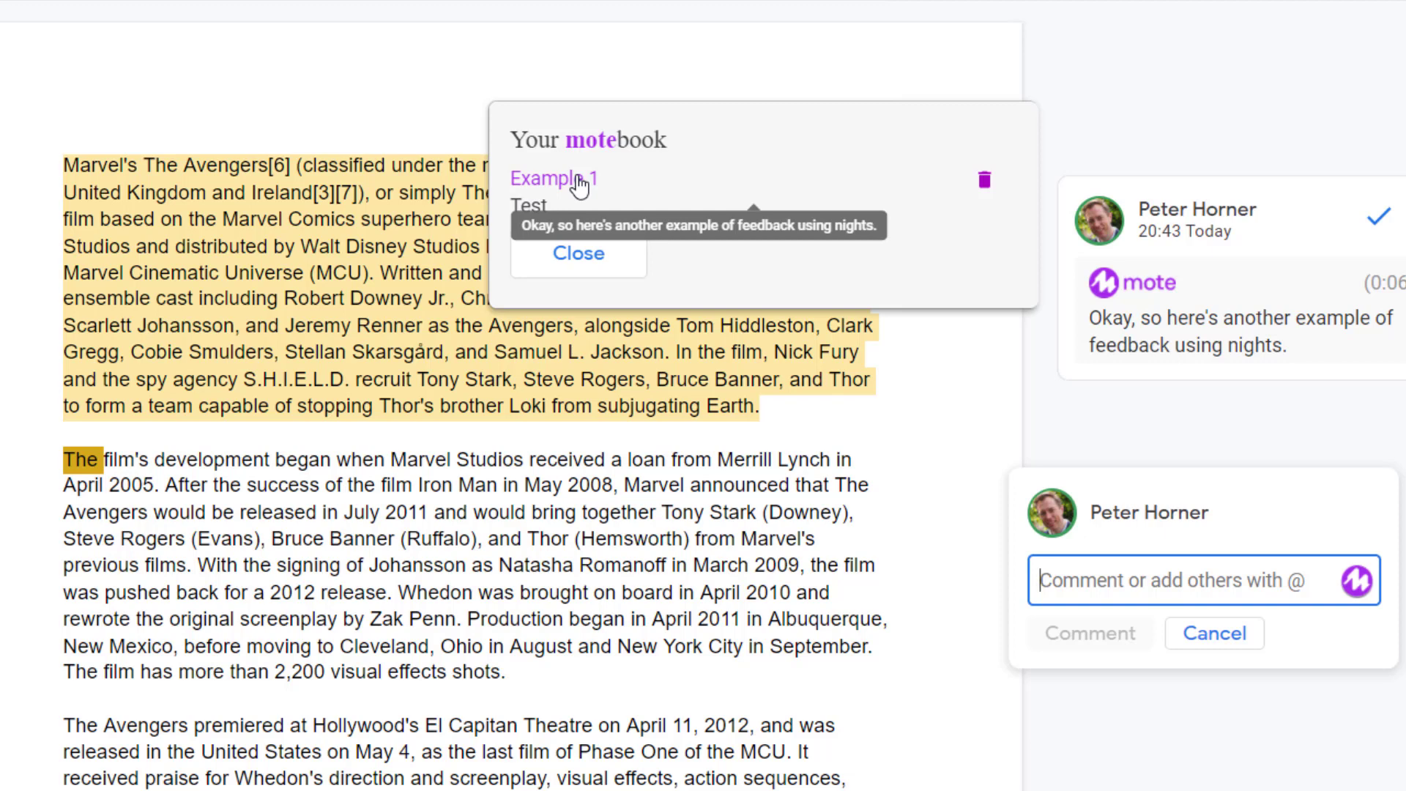
click(580, 185)
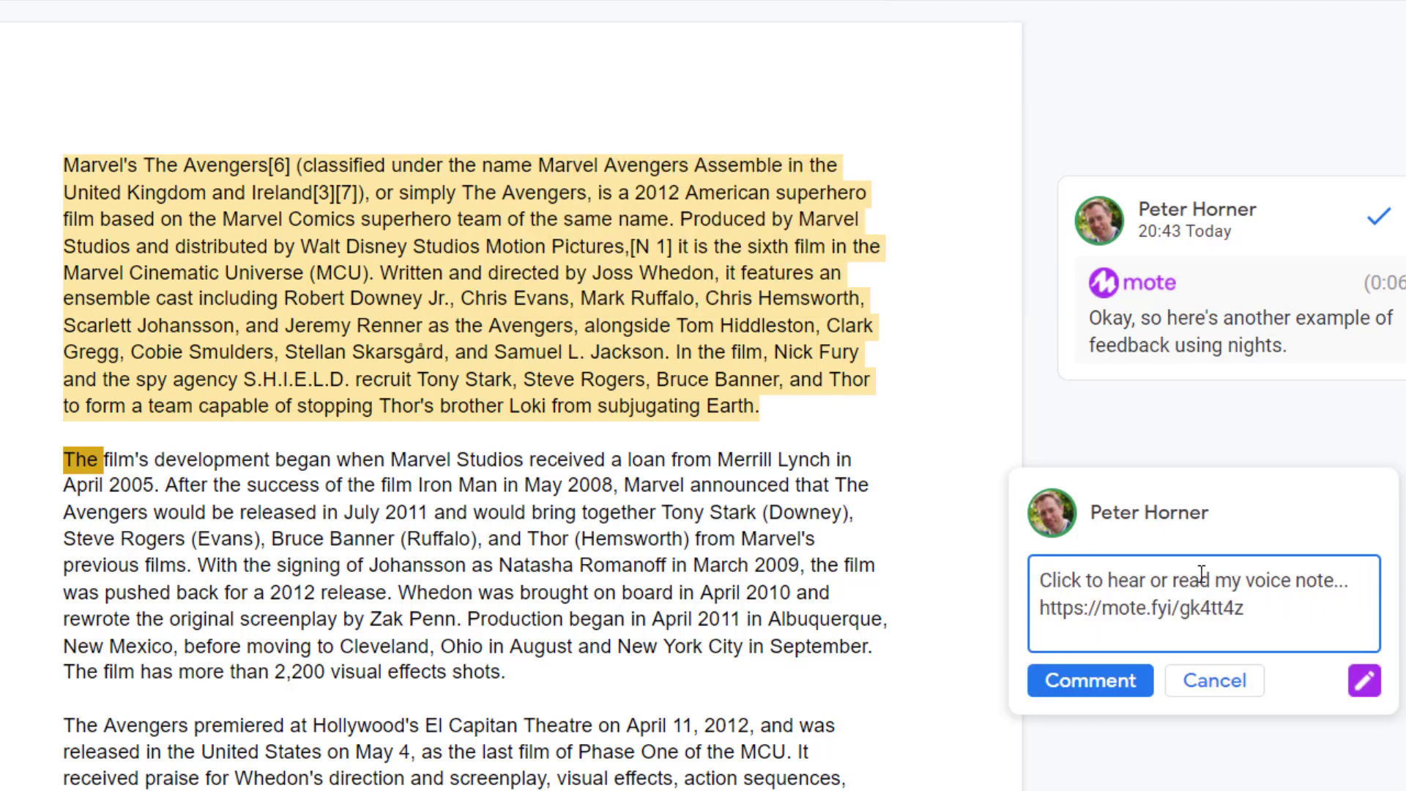
click(1084, 683)
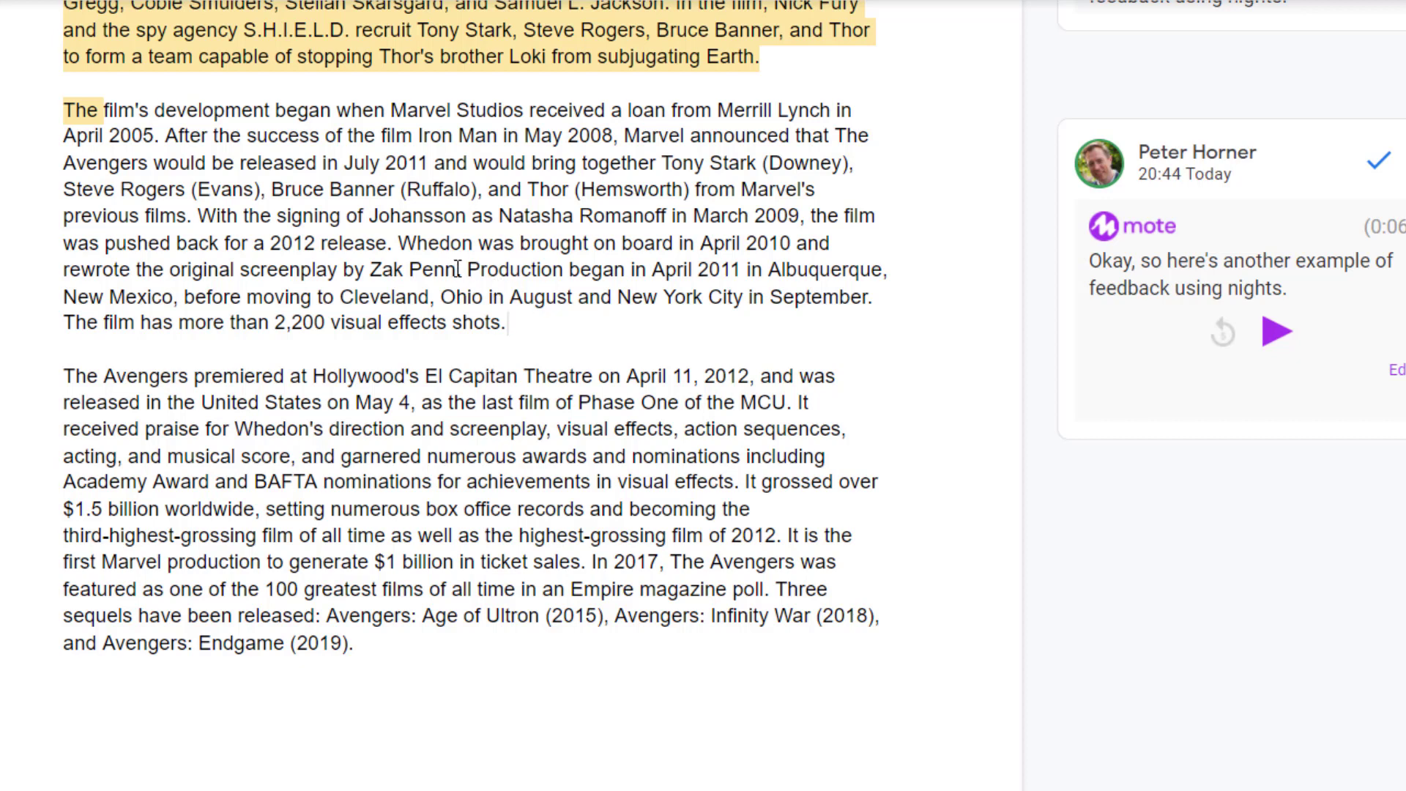
Post a thumbsup emoji, found with the shortcode ":thu", as a comment on the second paragraph's last two sentences, starting at "Production began".
drag(468, 270, 519, 323)
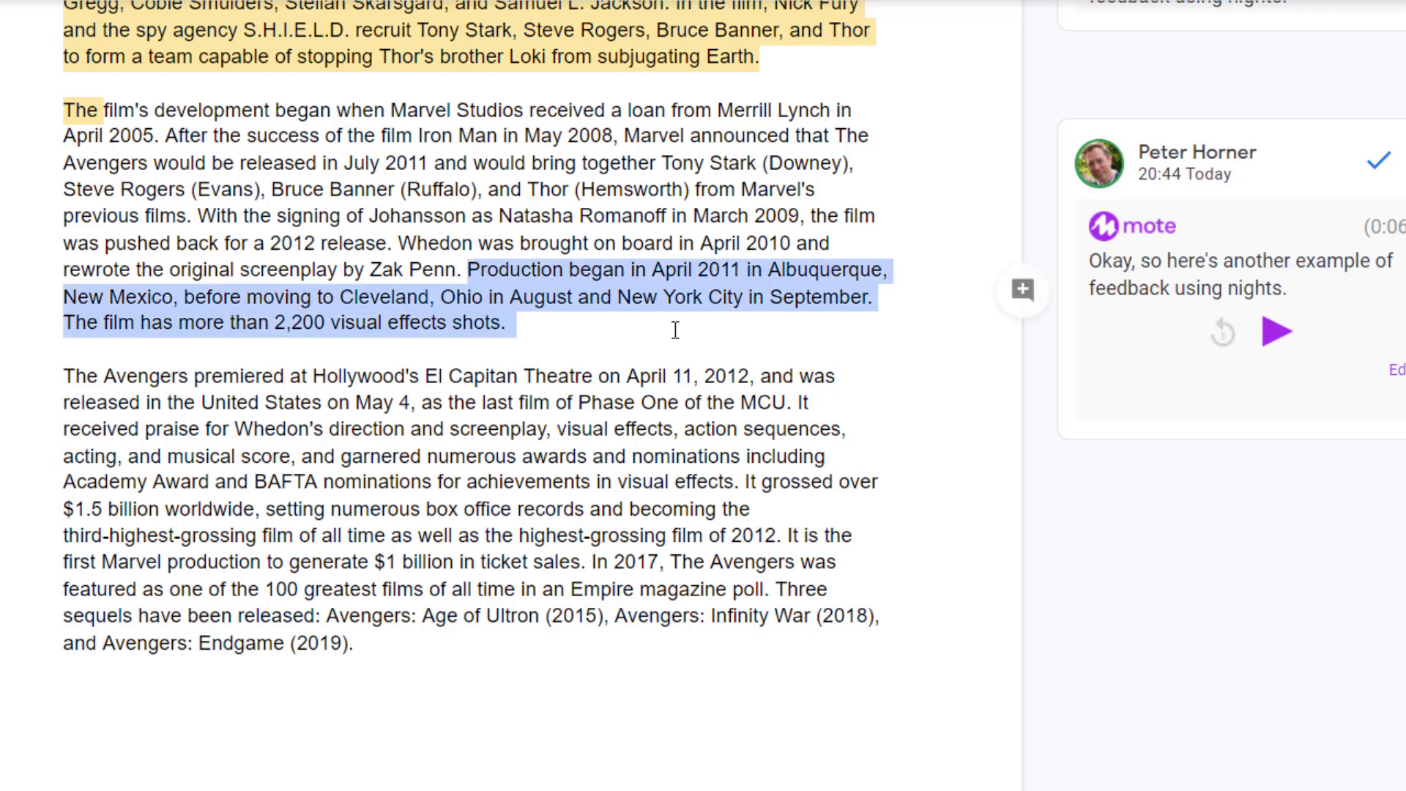
click(1023, 292)
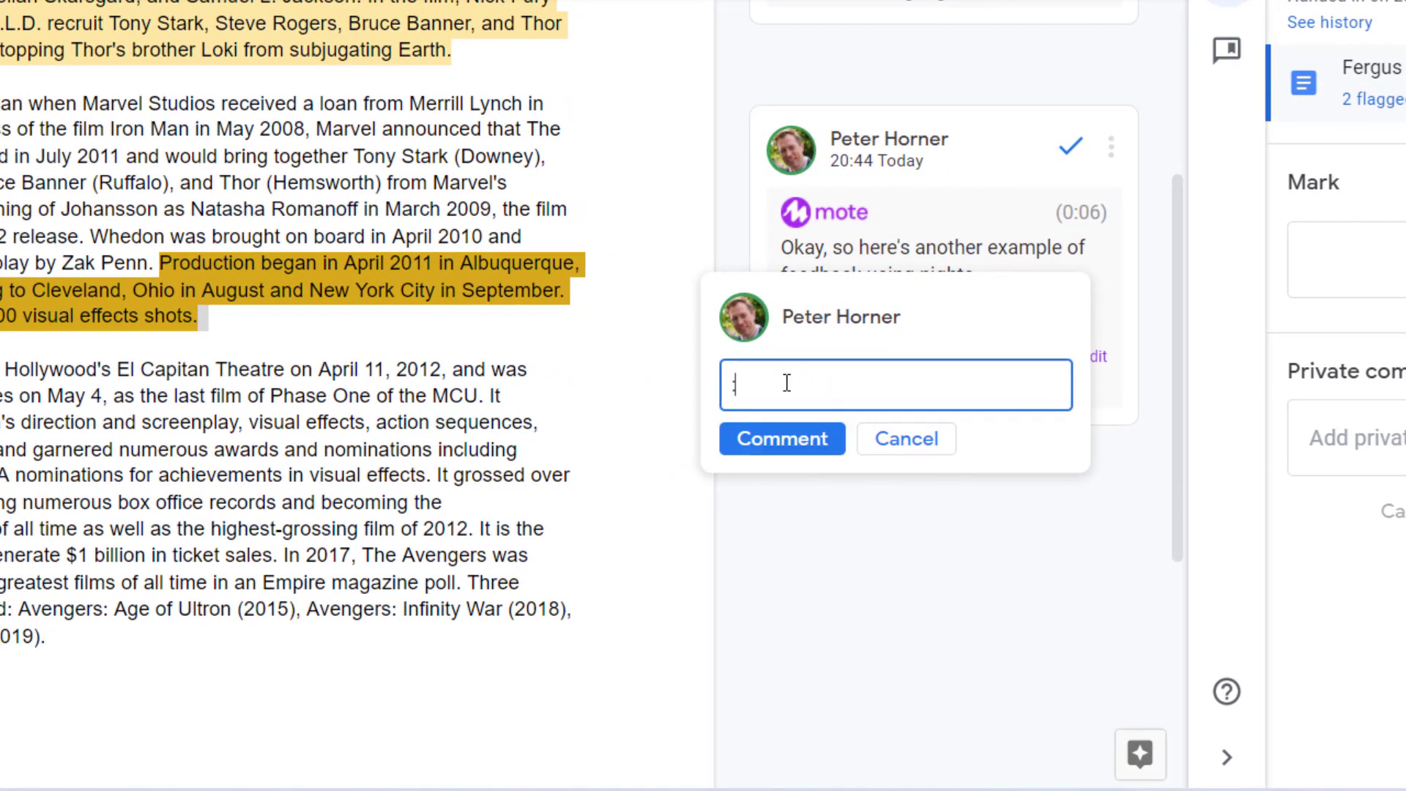
text(thu)
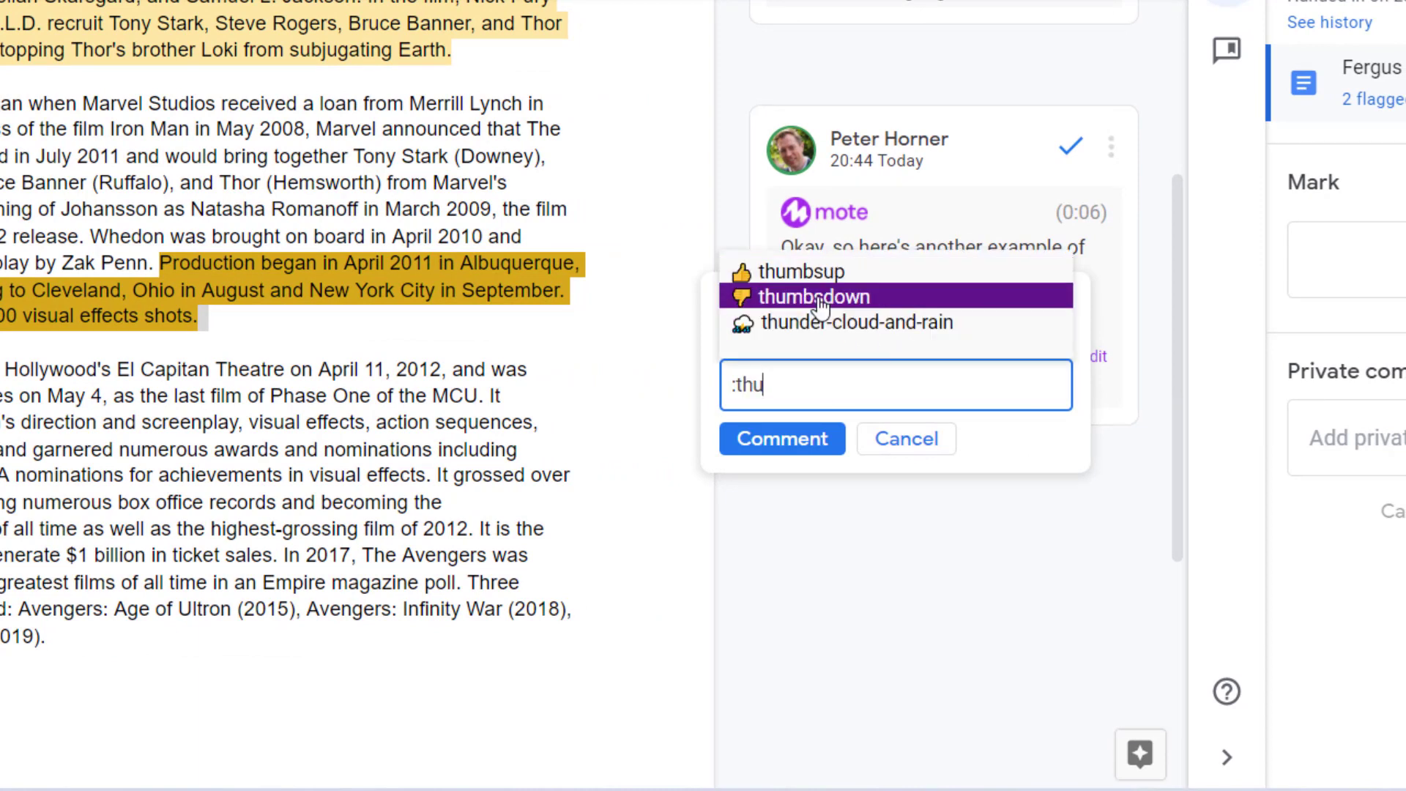
click(773, 274)
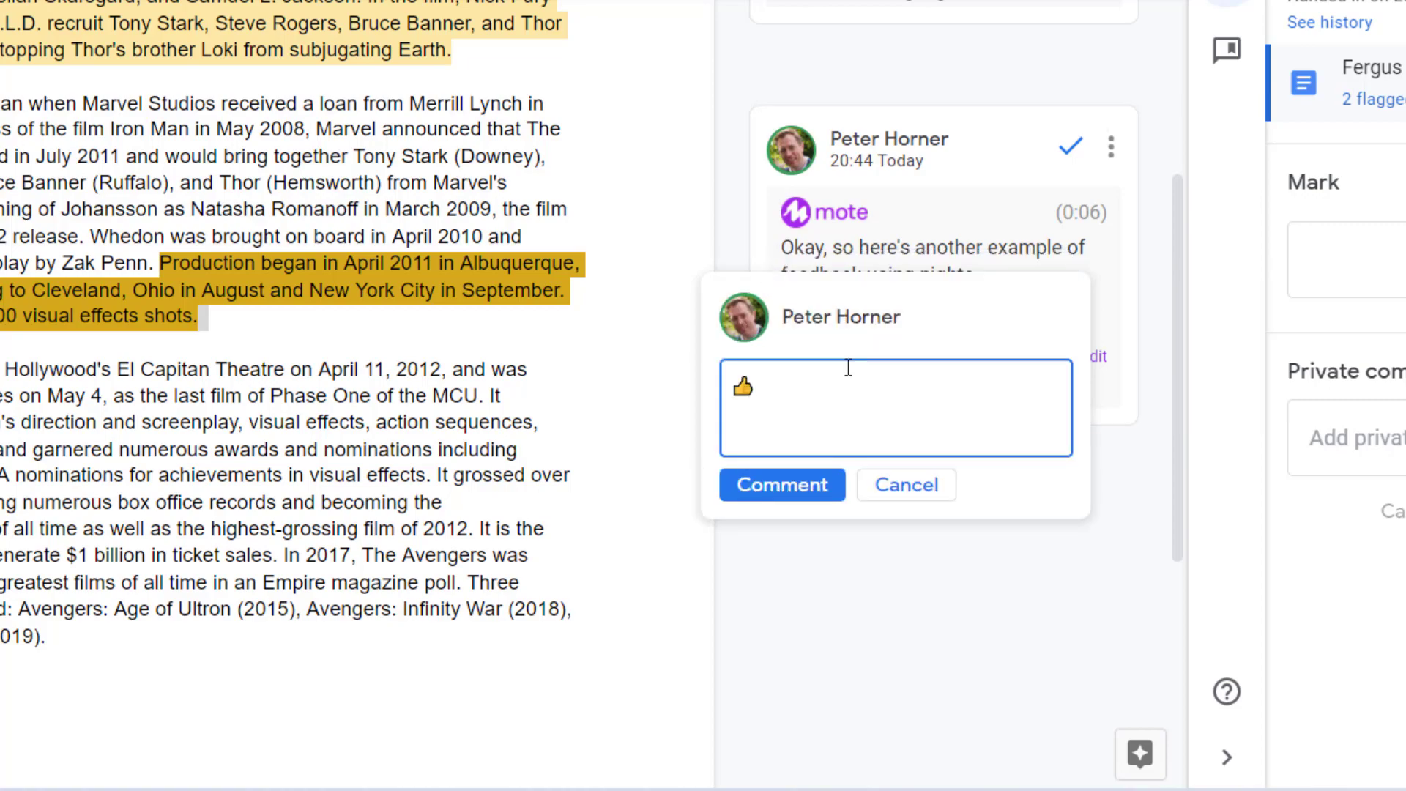
click(782, 487)
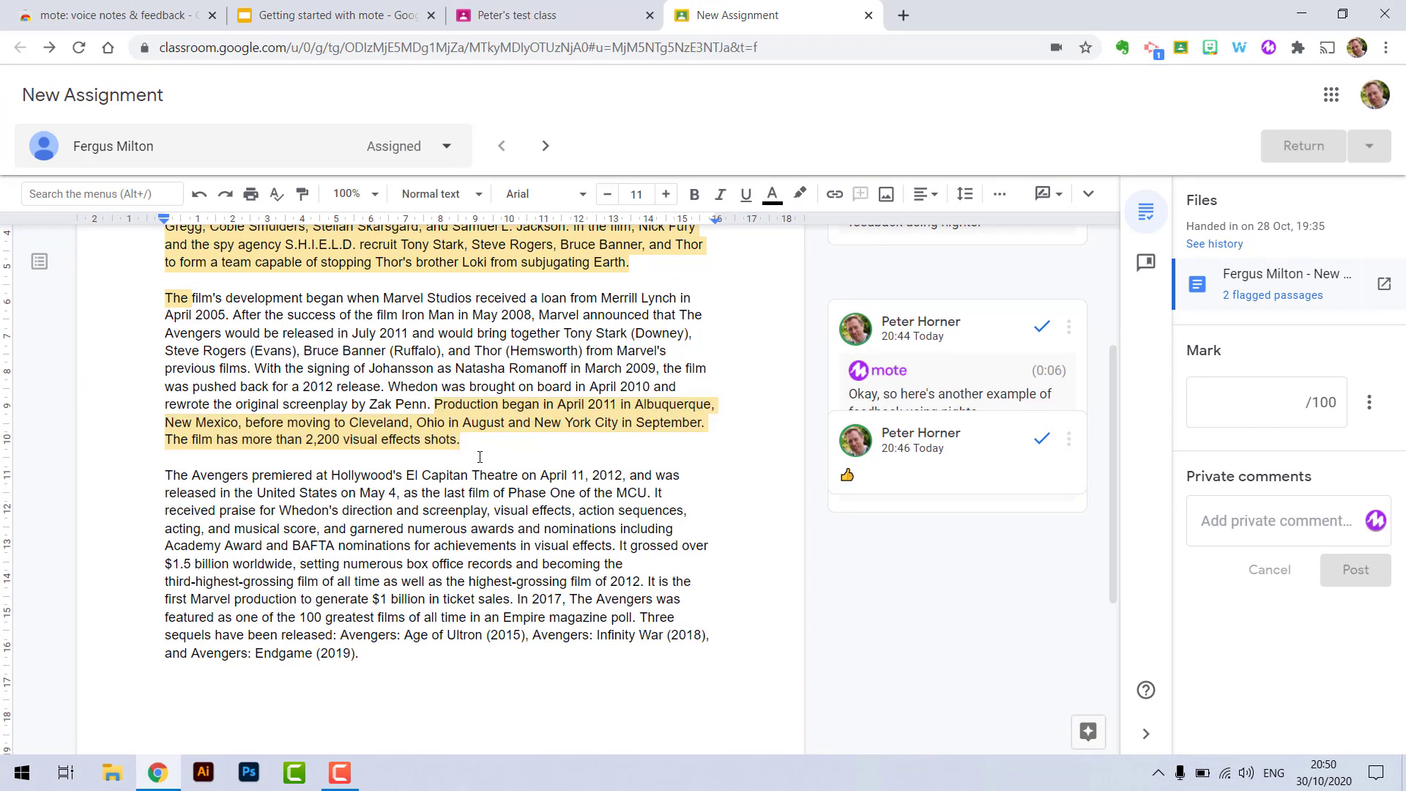
click(487, 457)
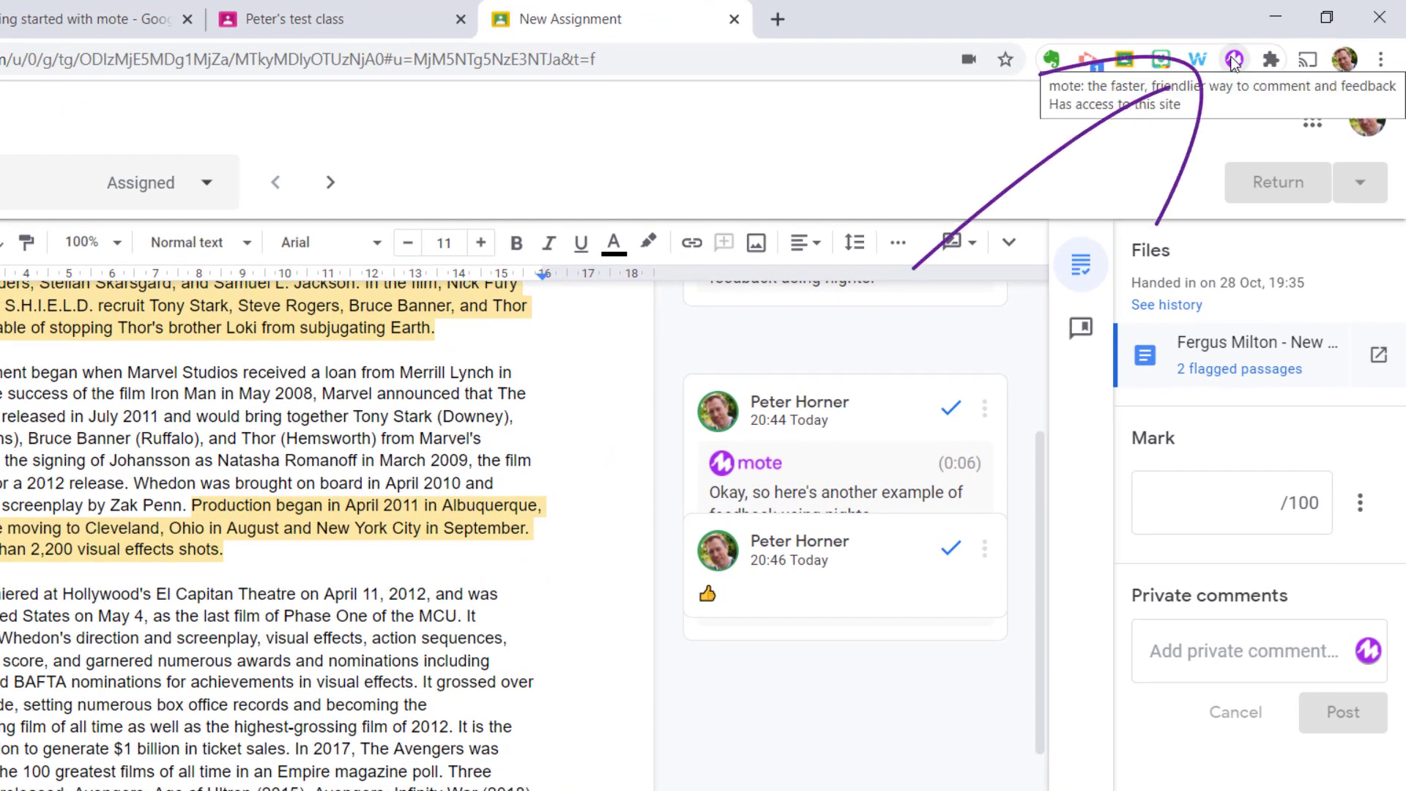
Open the mote extension's activity and engagement page and look through the list of recorded voice notes.
click(1234, 60)
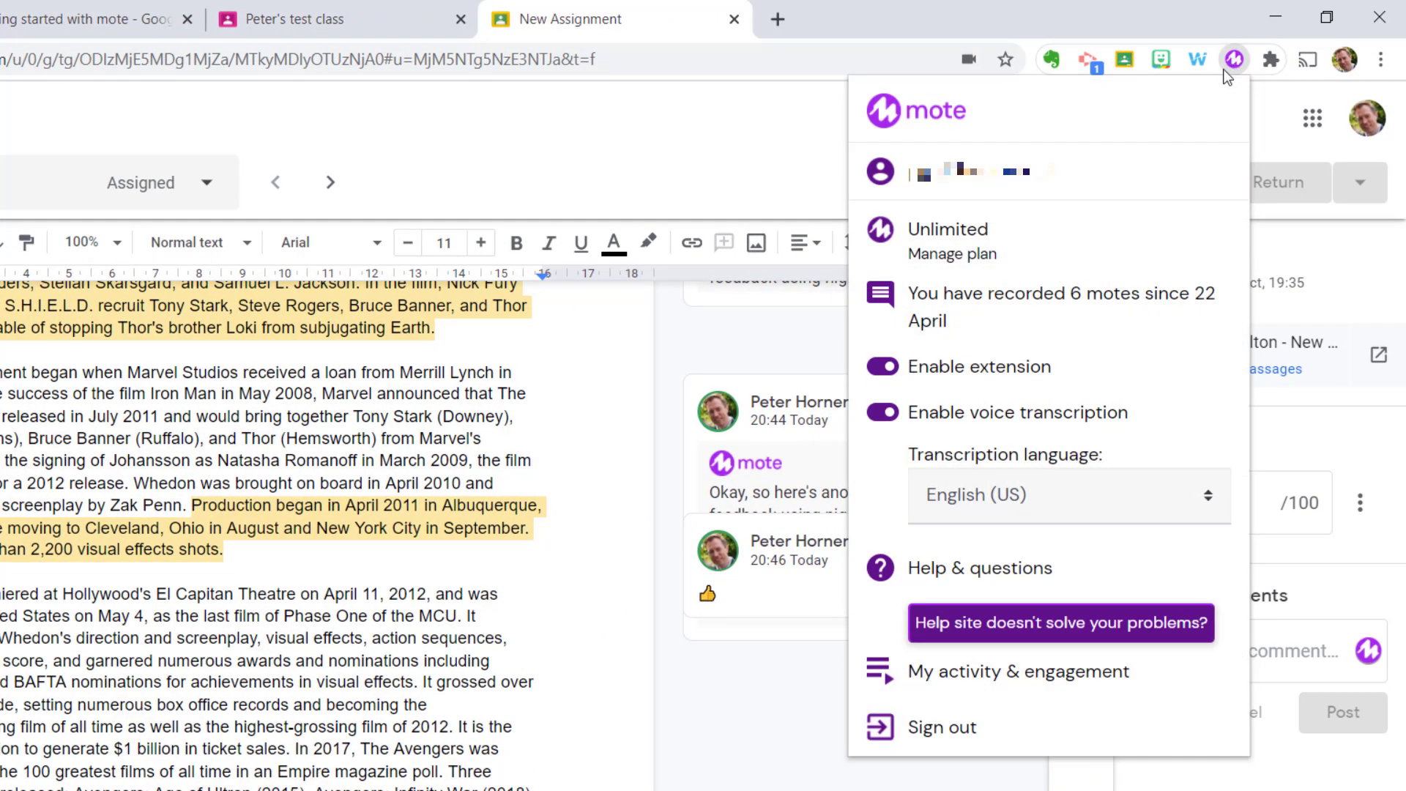
click(938, 682)
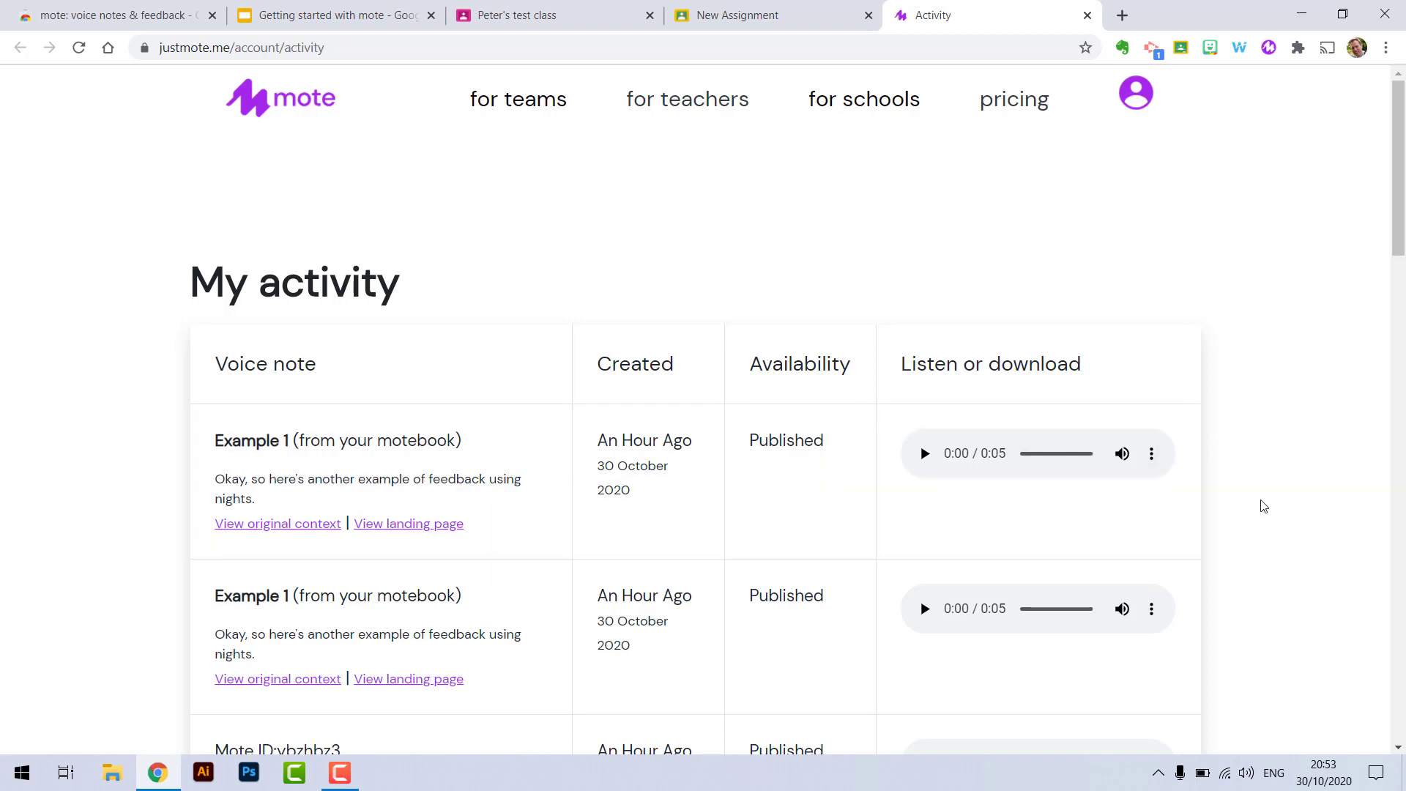
scroll(1263, 505, down, 6)
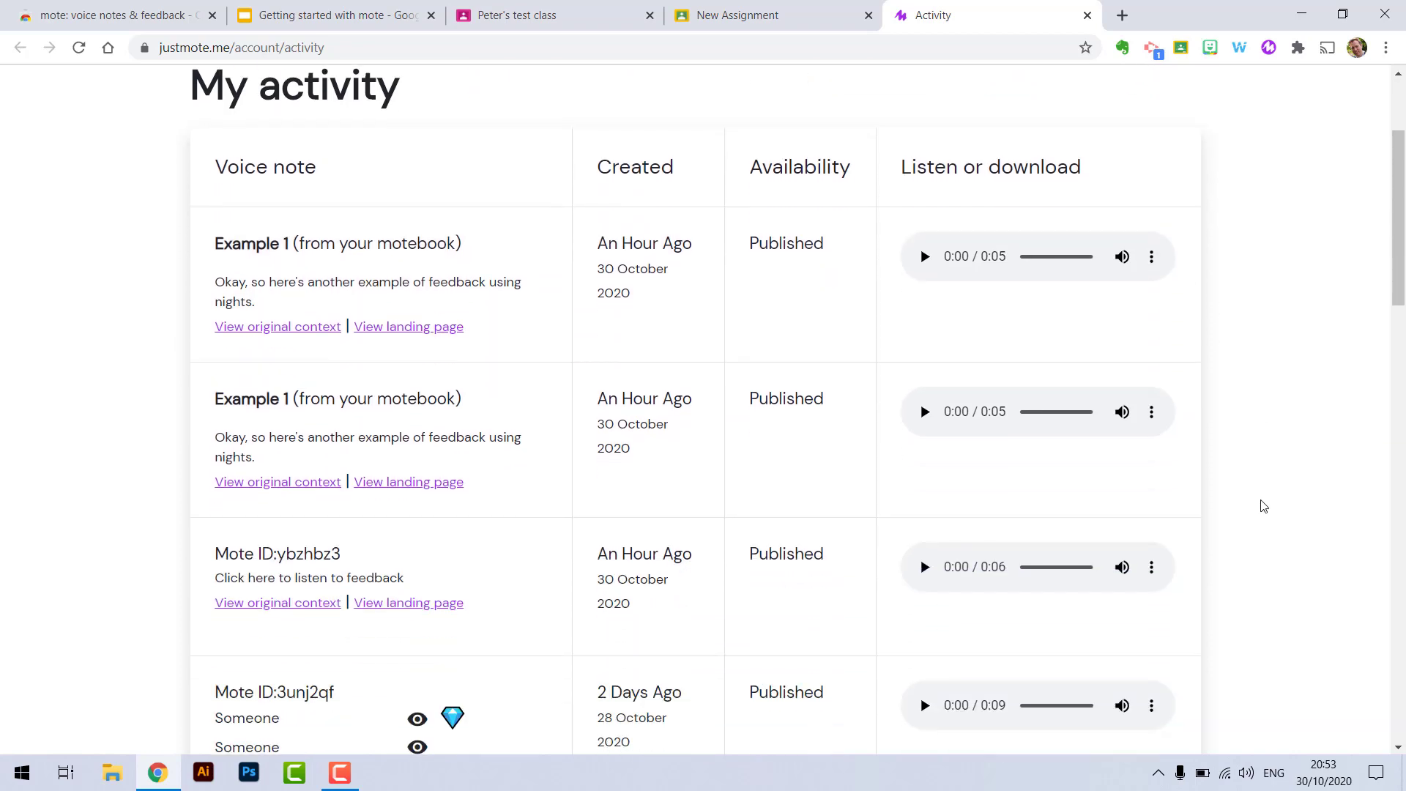